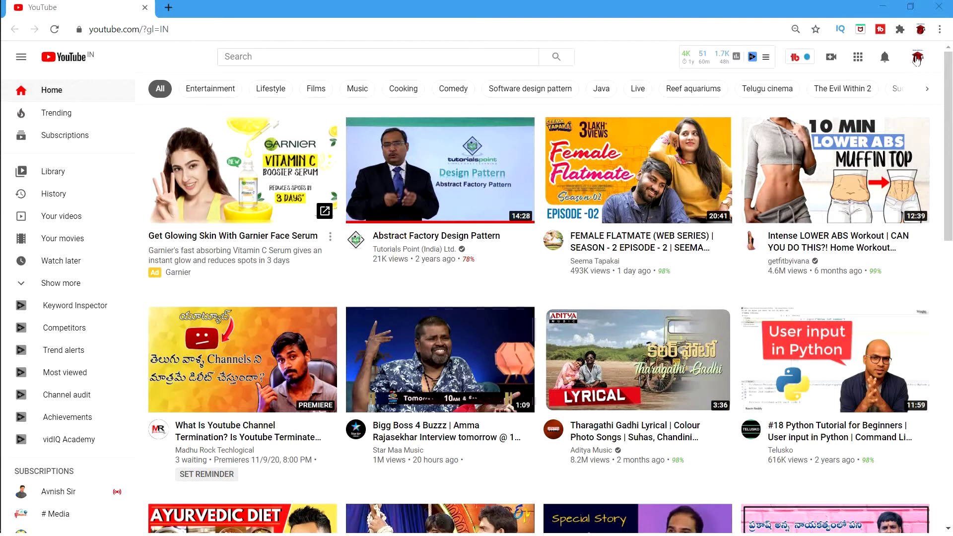
- Open the account menu from the profile avatar on the YouTube home page
{"action": "left_click", "coordinate": [917, 58]}
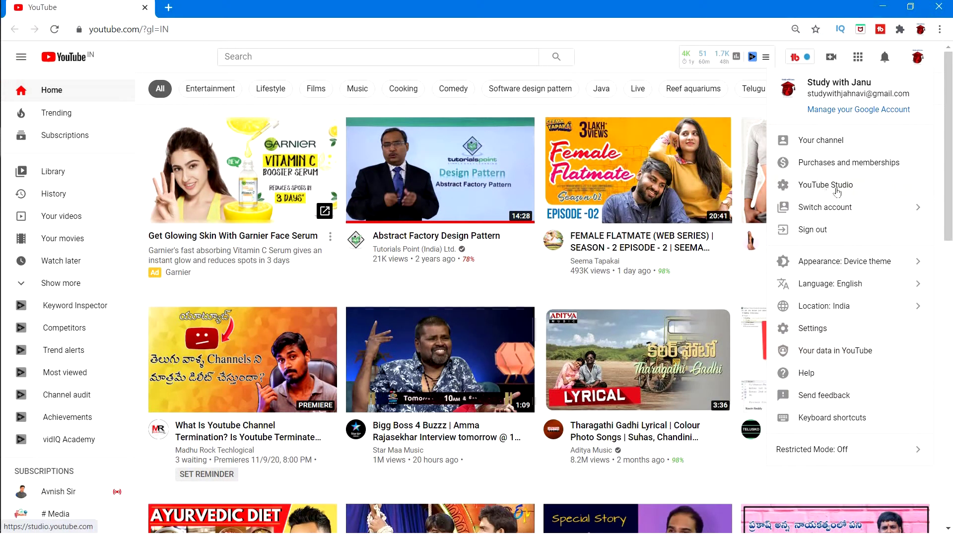
- Go to YouTube Studio and open the Monetization page showing 1,890 subscribers and 4,026 watch hours
{"action": "left_click", "coordinate": [839, 186]}
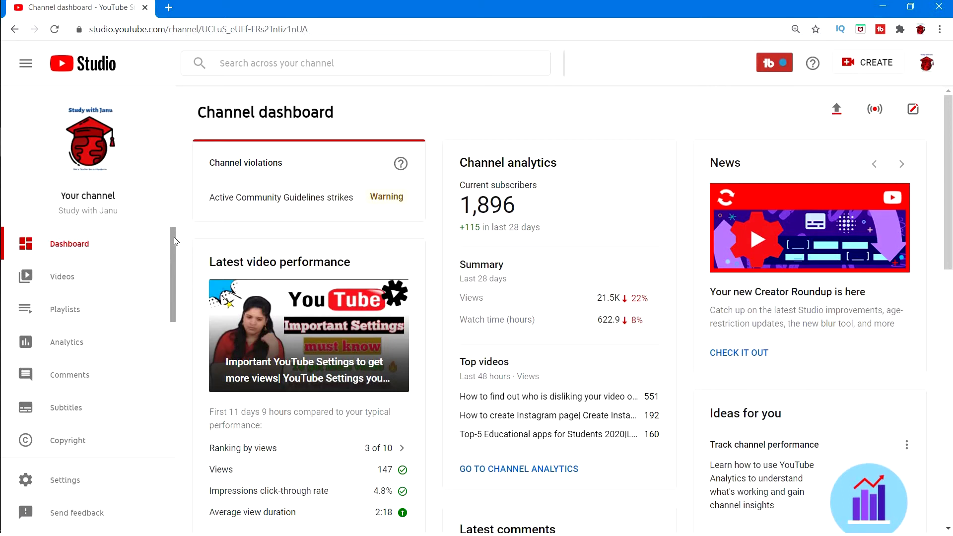
{"action": "scroll", "coordinate": [176, 258], "scroll_direction": "down", "scroll_amount": 2}
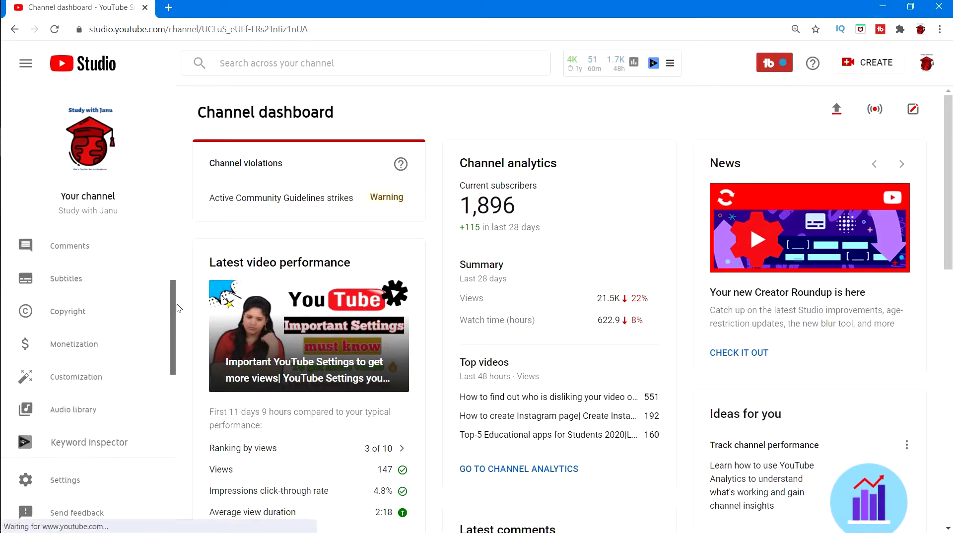
{"action": "scroll", "coordinate": [149, 309], "scroll_direction": "down", "scroll_amount": 1}
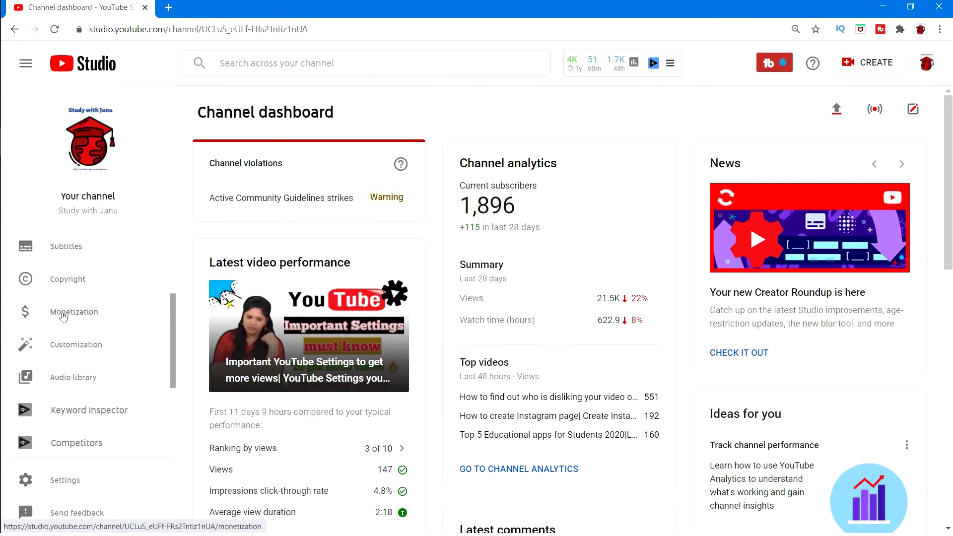
{"action": "left_click", "coordinate": [71, 312]}
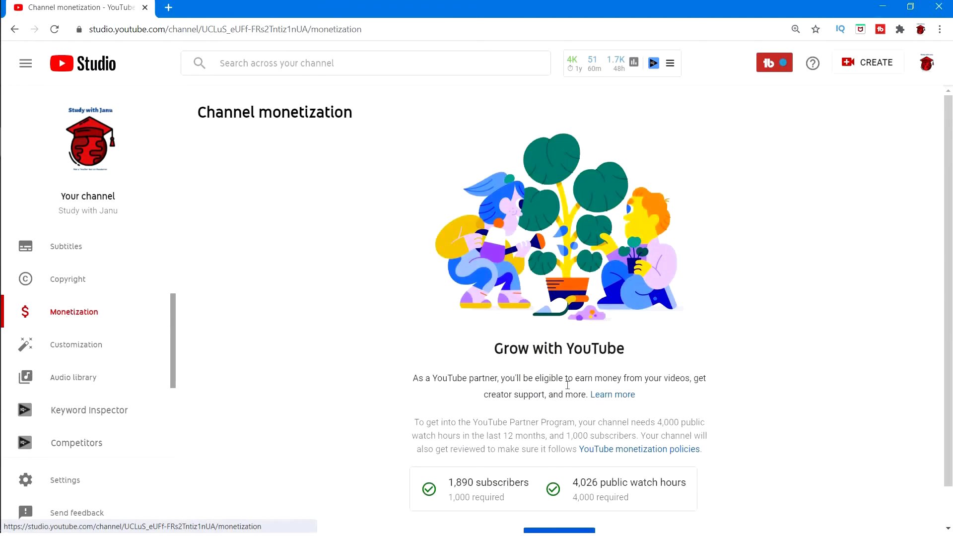
- Apply now to the YouTube Partner Program from the monetization page
{"action": "scroll", "coordinate": [950, 226], "scroll_direction": "down", "scroll_amount": 1}
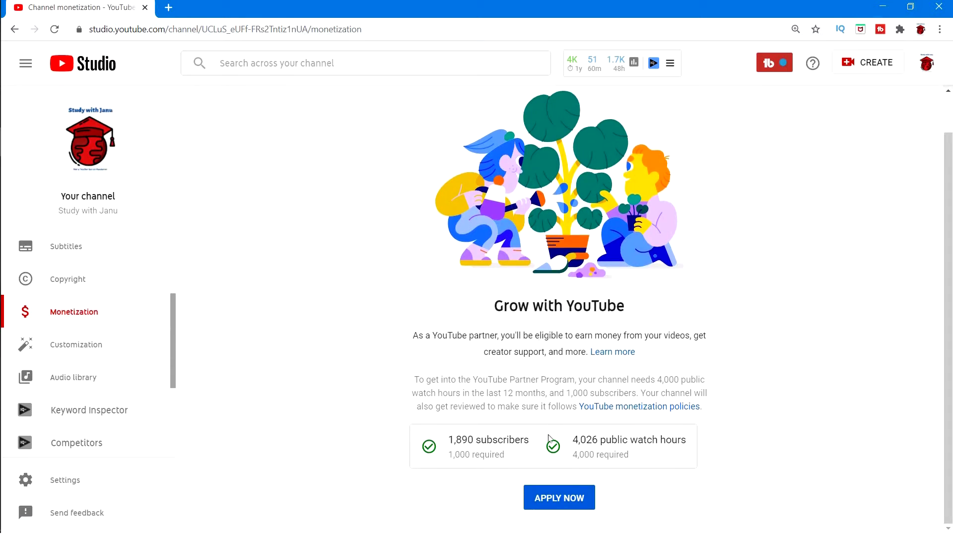
{"action": "left_click_drag", "start_coordinate": [729, 341], "coordinate": [731, 344]}
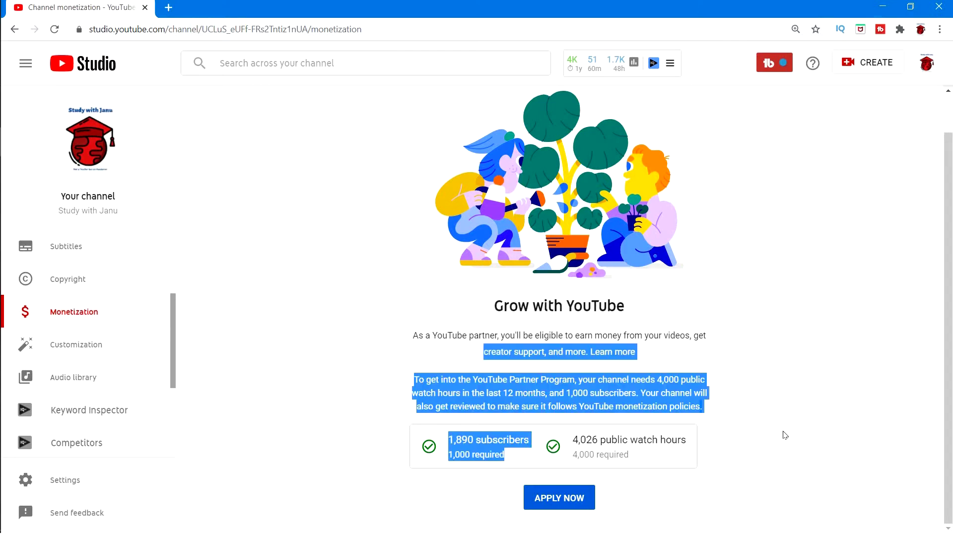
{"action": "left_click", "coordinate": [409, 443]}
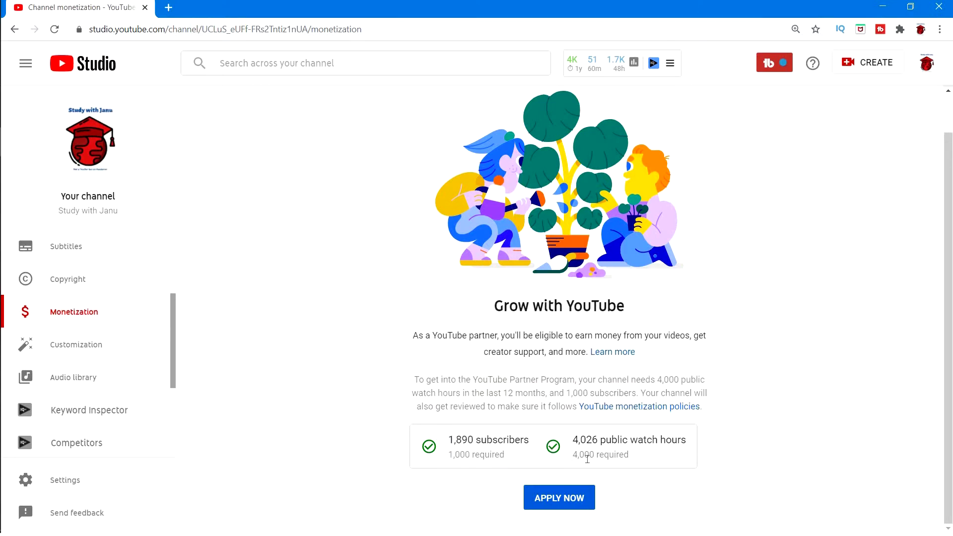
{"action": "left_click", "coordinate": [561, 494]}
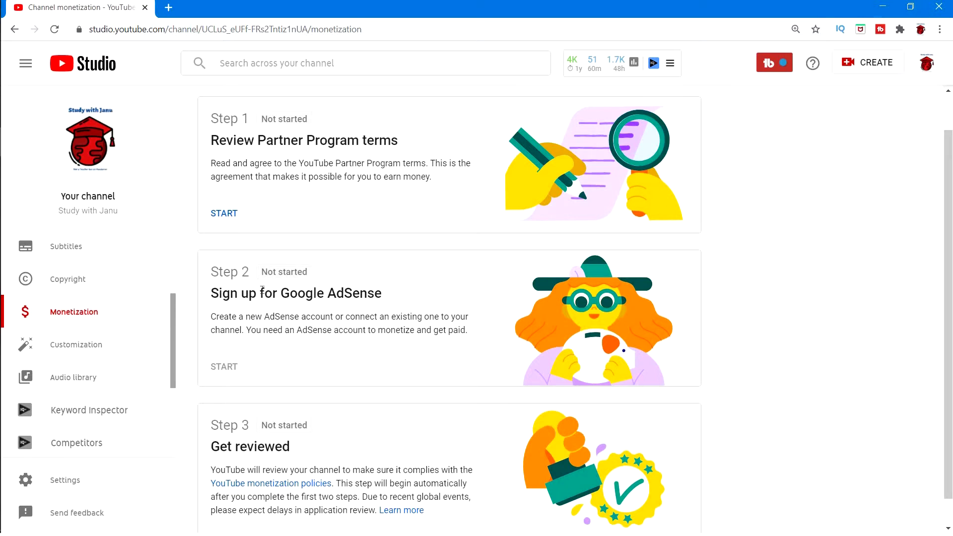
- Start Step 1, Review Partner Program terms
{"action": "left_click_drag", "start_coordinate": [210, 119], "coordinate": [402, 147]}
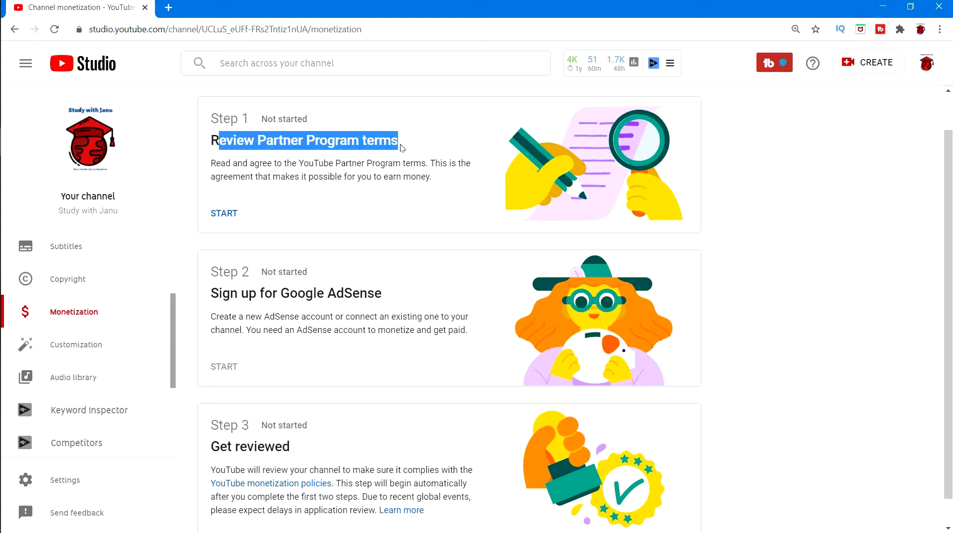
{"action": "left_click", "coordinate": [350, 220]}
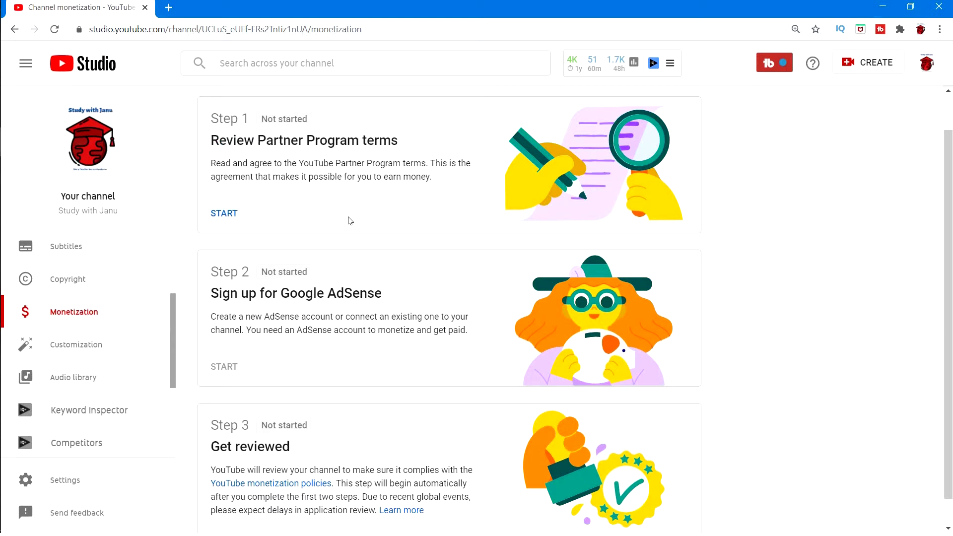
{"action": "left_click", "coordinate": [223, 212]}
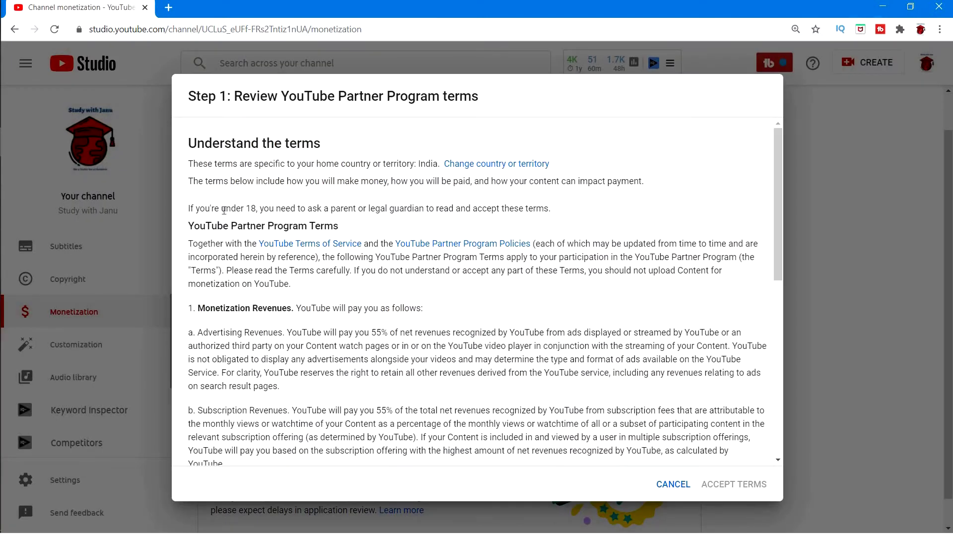
- Read through the Partner Program terms, tick the acceptance box and accept the terms
{"action": "left_click_drag", "start_coordinate": [189, 144], "coordinate": [332, 152]}
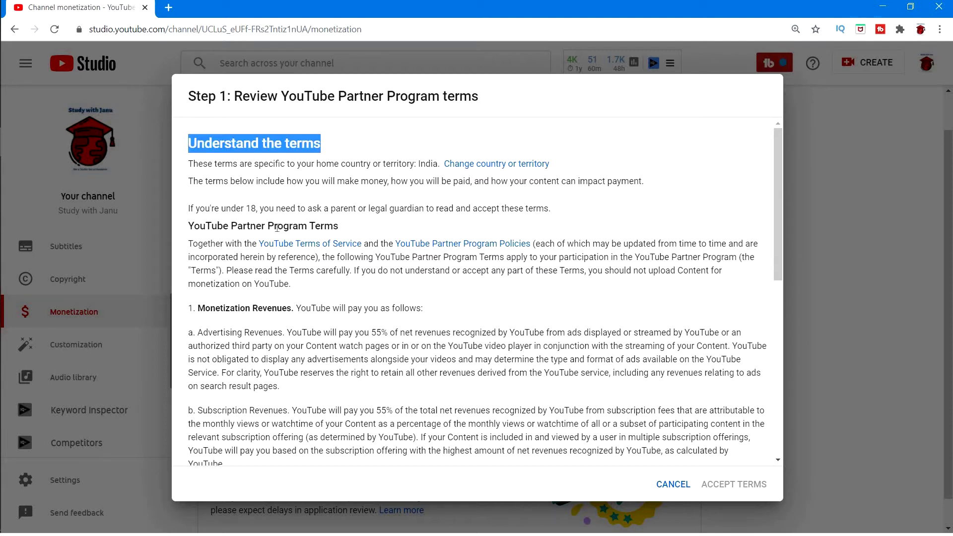
{"action": "left_click_drag", "start_coordinate": [276, 227], "coordinate": [346, 229]}
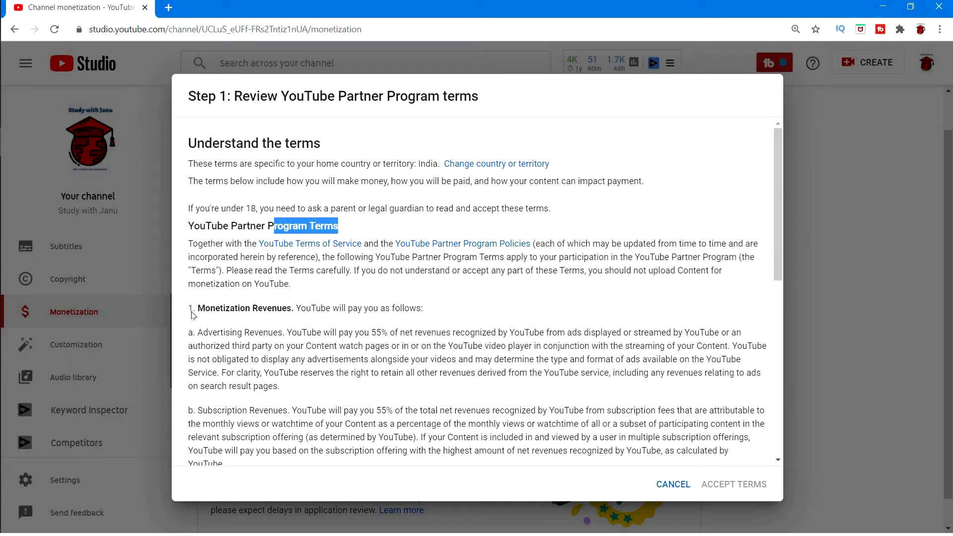
{"action": "left_click_drag", "start_coordinate": [205, 308], "coordinate": [292, 308]}
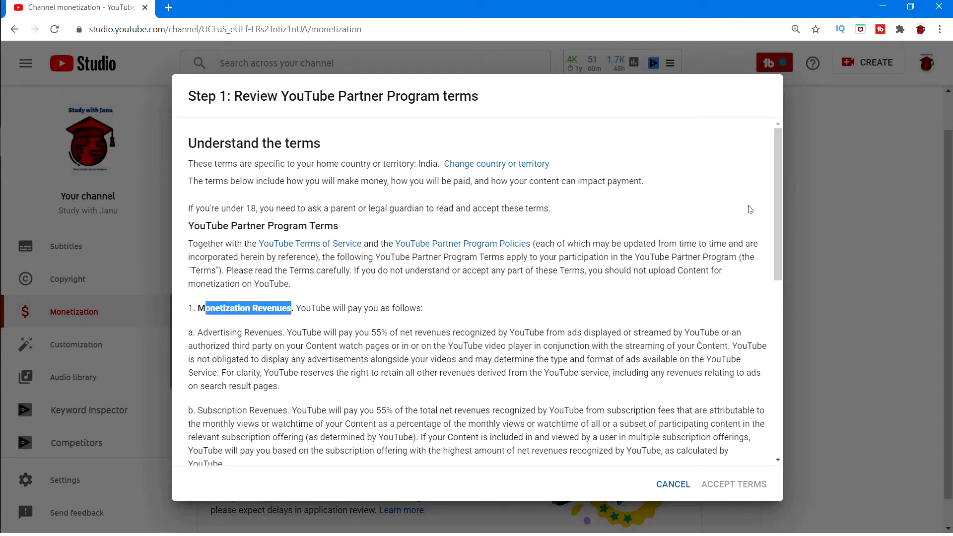
{"action": "left_click_drag", "start_coordinate": [777, 195], "coordinate": [774, 305]}
{"action": "scroll", "coordinate": [773, 304], "scroll_direction": "down", "scroll_amount": 2}
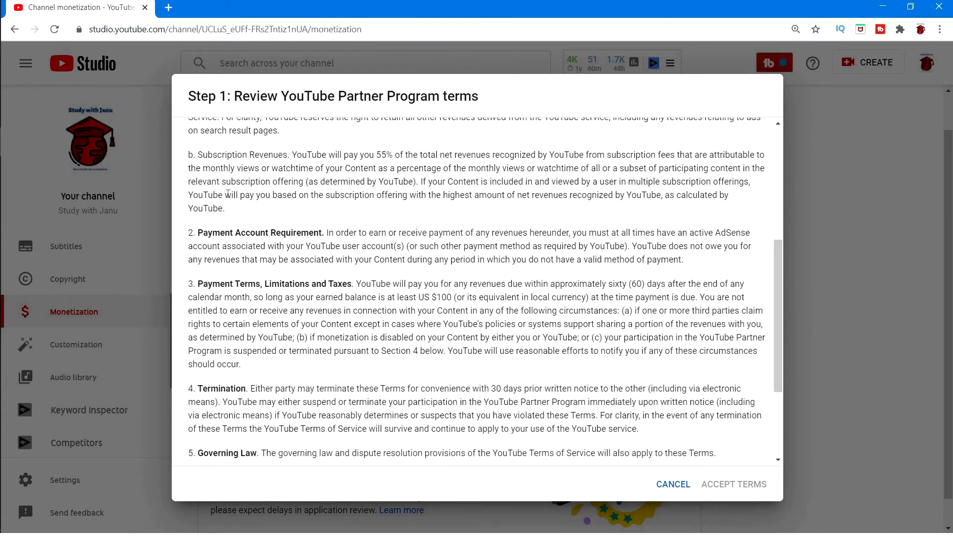
{"action": "left_click_drag", "start_coordinate": [198, 232], "coordinate": [325, 232]}
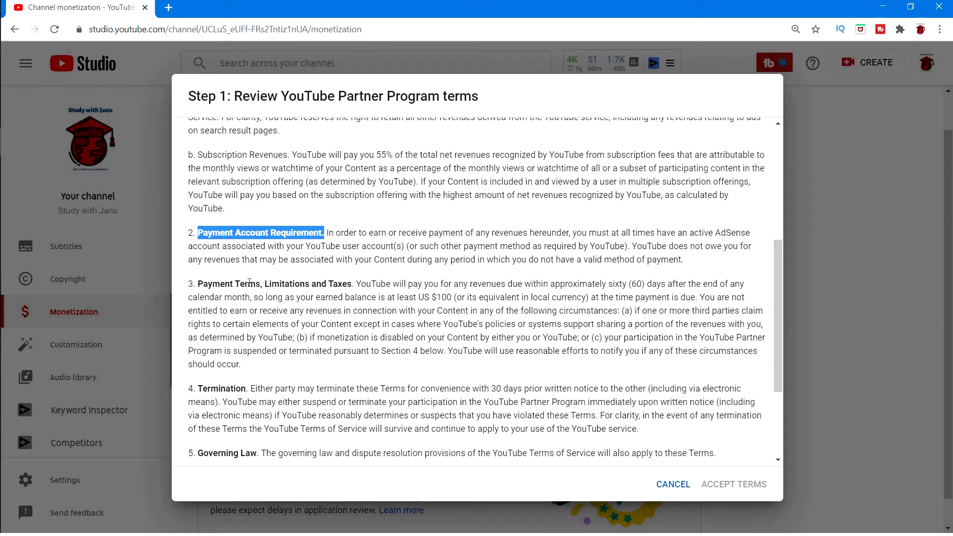
{"action": "left_click_drag", "start_coordinate": [233, 284], "coordinate": [269, 283]}
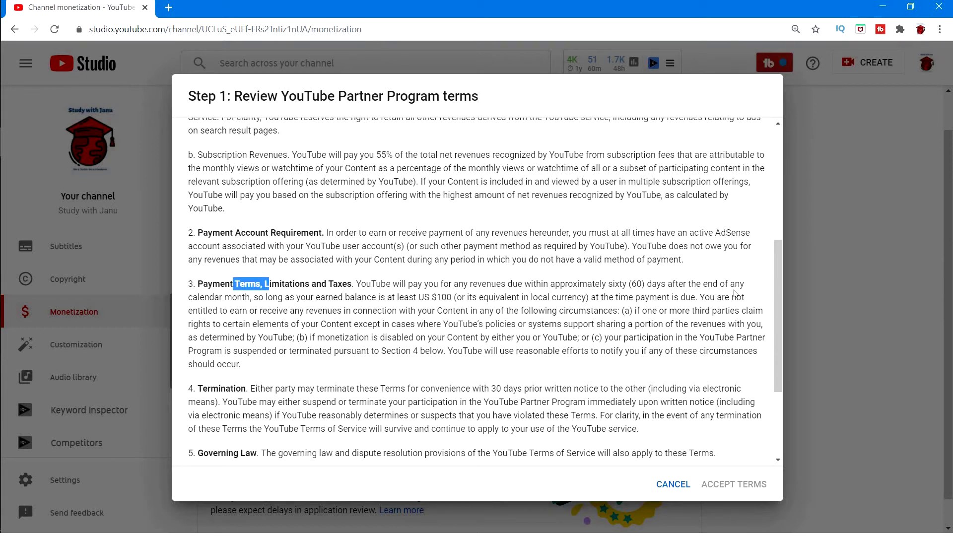
{"action": "left_click_drag", "start_coordinate": [777, 271], "coordinate": [779, 356]}
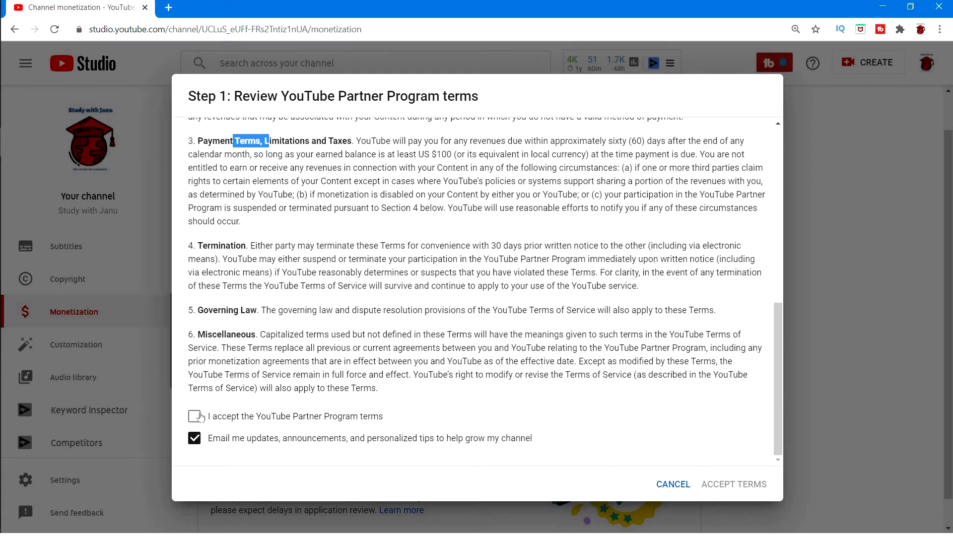
{"action": "left_click", "coordinate": [196, 416]}
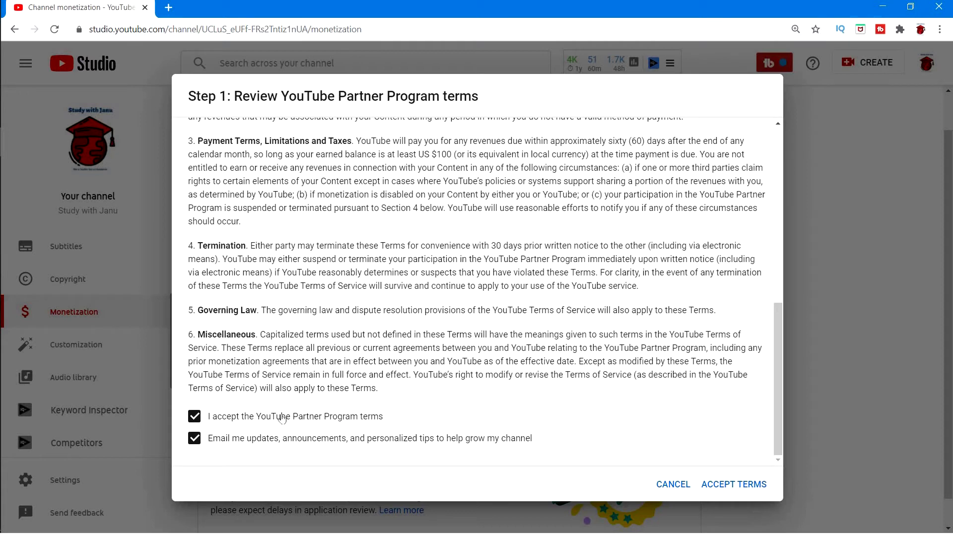
{"action": "left_click", "coordinate": [750, 485]}
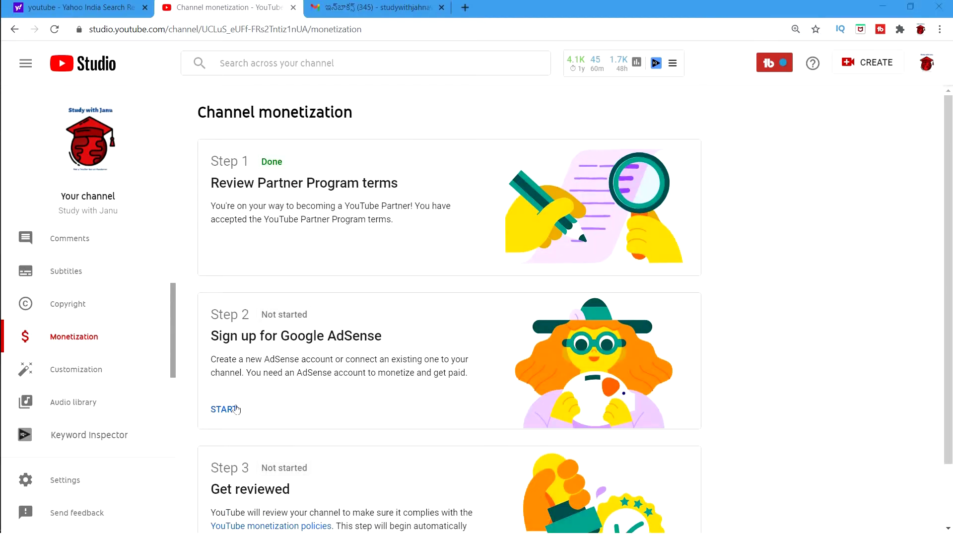
- Start Step 2, Sign up for Google AdSense
{"action": "left_click", "coordinate": [232, 409]}
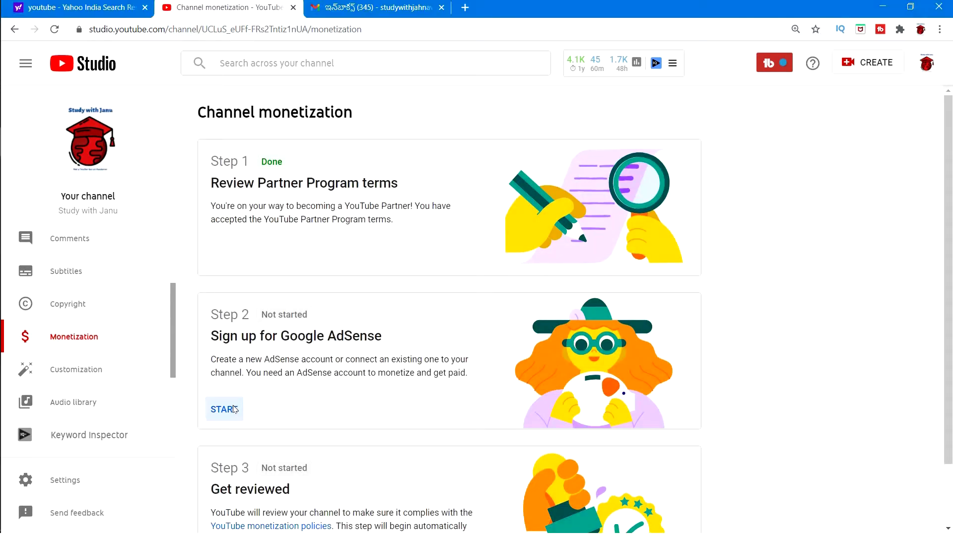
{"action": "left_click", "coordinate": [629, 334]}
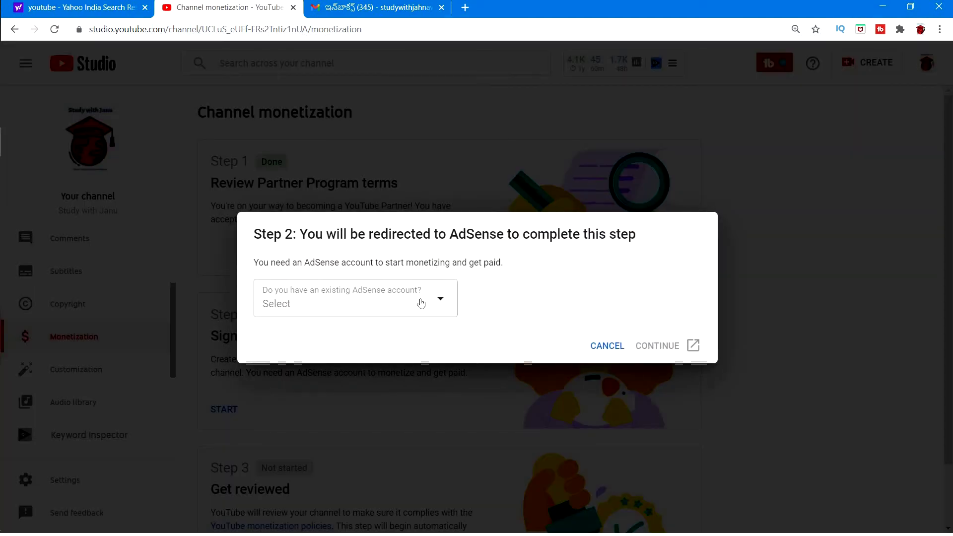
- Choose 'No, I don't have an existing account' and continue to AdSense
{"action": "left_click", "coordinate": [392, 298]}
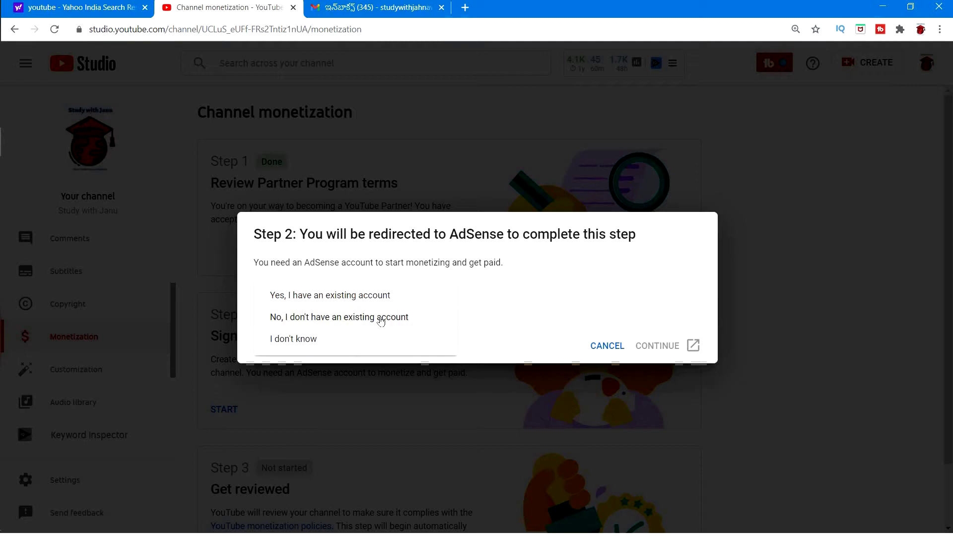
{"action": "left_click", "coordinate": [380, 320]}
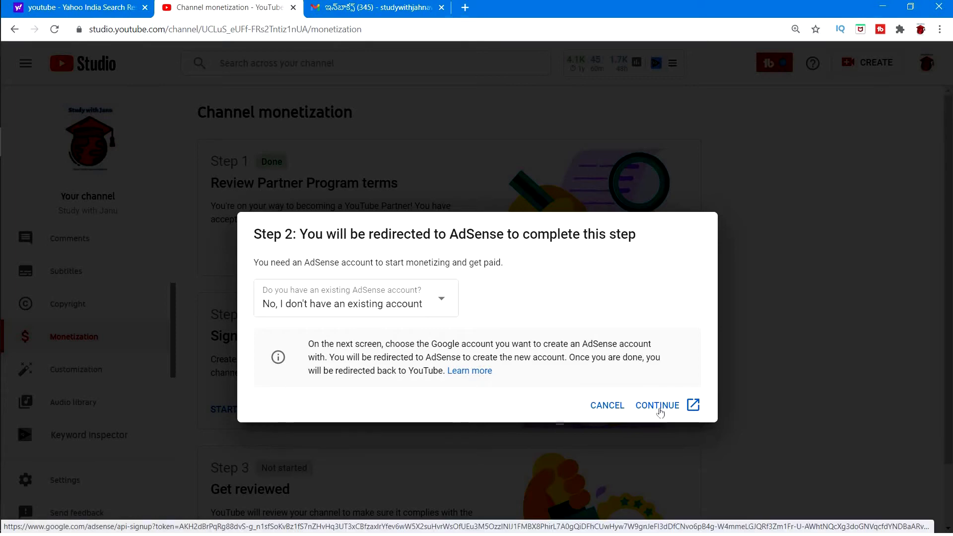
{"action": "left_click", "coordinate": [659, 409]}
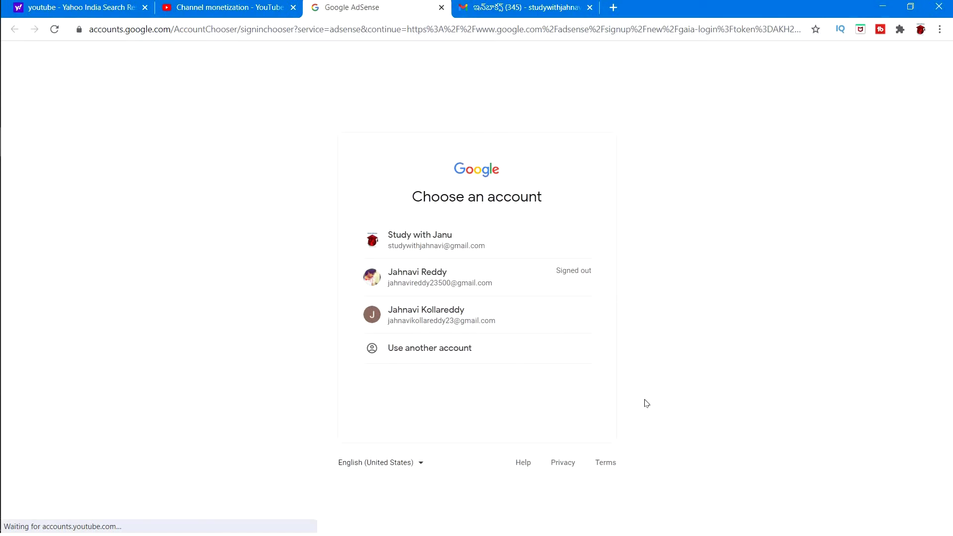
- Sign in to AdSense with the channel's account and opt in to customized help and suggestions
{"action": "left_click", "coordinate": [447, 248]}
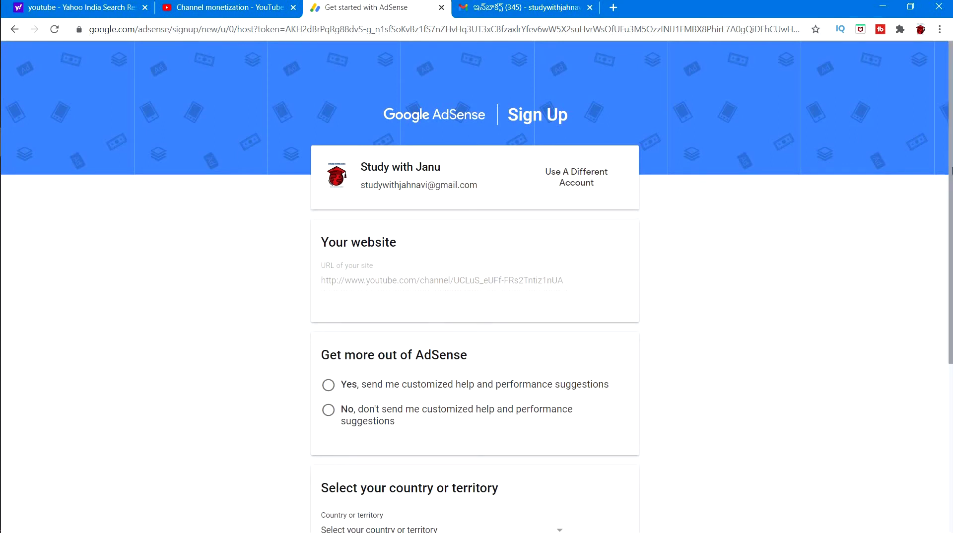
{"action": "left_click_drag", "start_coordinate": [951, 170], "coordinate": [950, 214]}
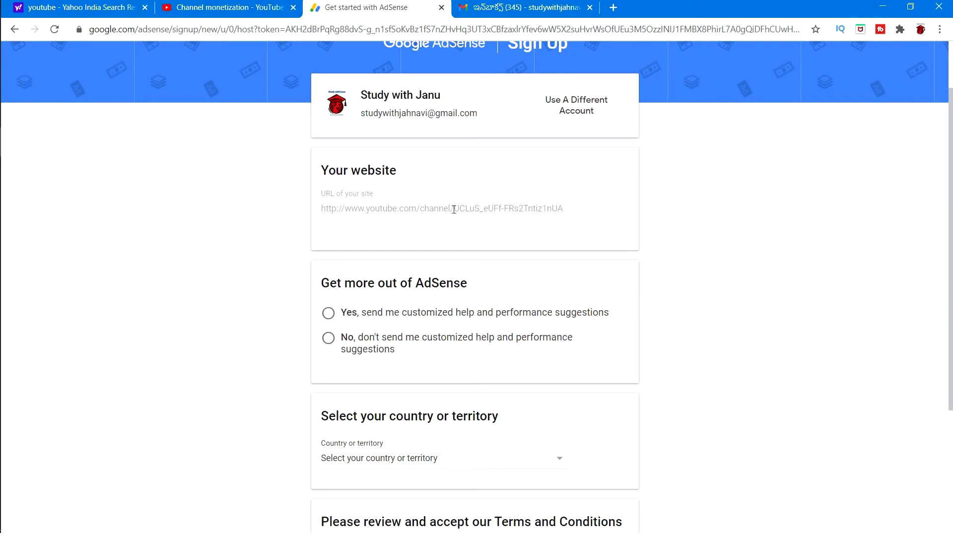
{"action": "left_click", "coordinate": [429, 313]}
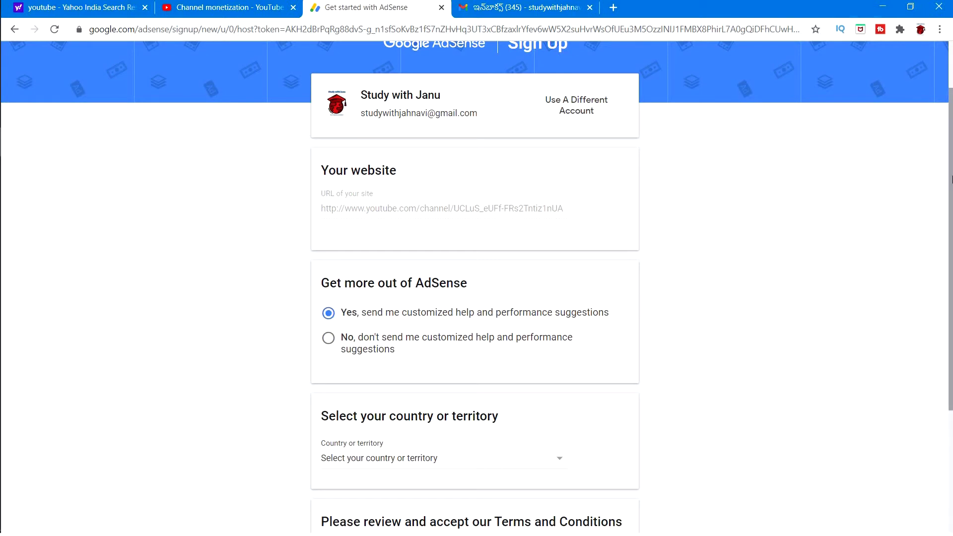
{"action": "scroll", "coordinate": [950, 255], "scroll_direction": "down", "scroll_amount": 2}
{"action": "scroll", "coordinate": [950, 255], "scroll_direction": "down", "scroll_amount": 1}
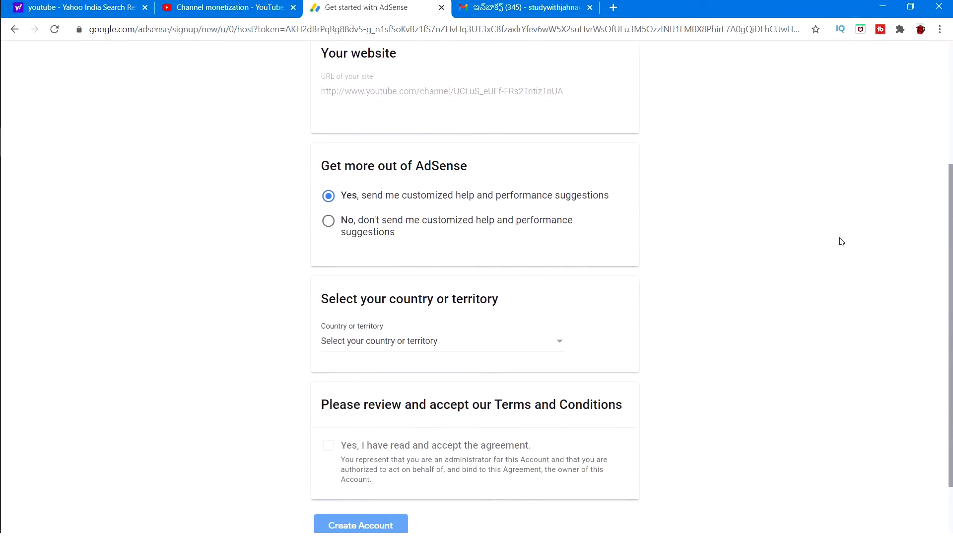
- Set the AdSense country to India
{"action": "left_click", "coordinate": [557, 339]}
{"action": "type", "text": "in"}
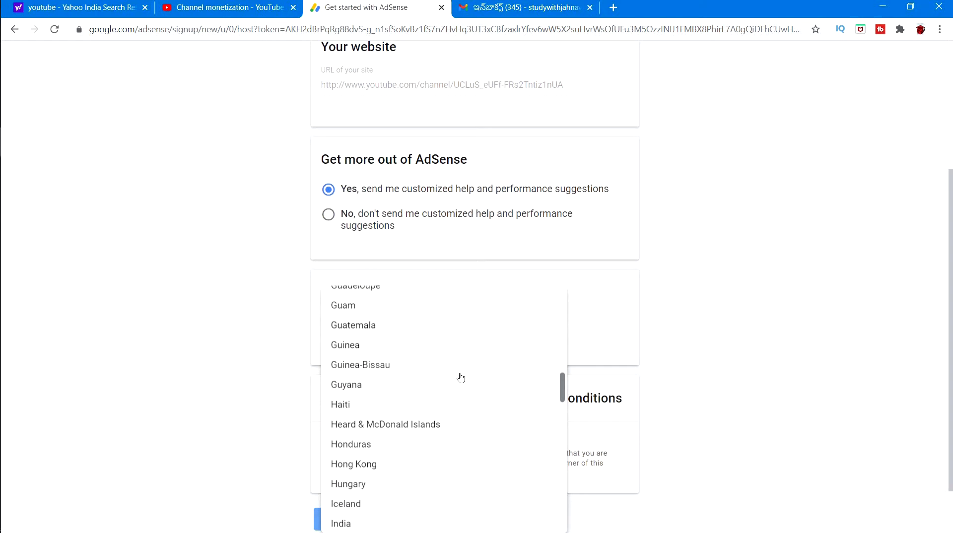
{"action": "left_click", "coordinate": [377, 524]}
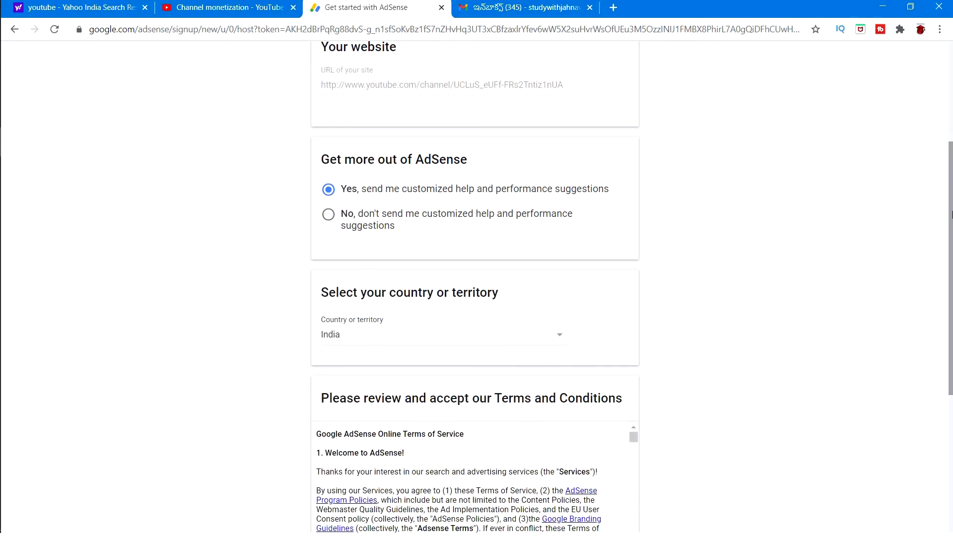
{"action": "scroll", "coordinate": [950, 220], "scroll_direction": "down", "scroll_amount": 2}
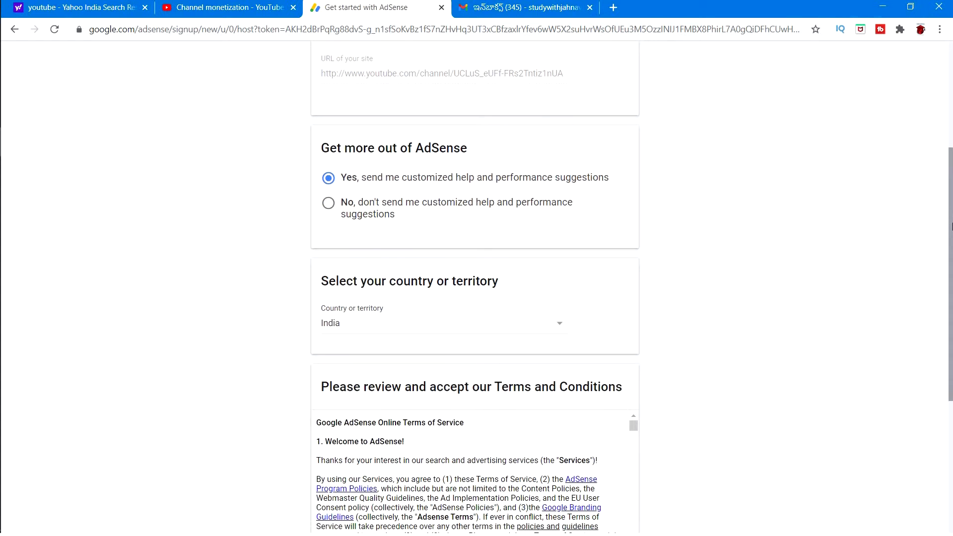
{"action": "scroll", "coordinate": [939, 346], "scroll_direction": "down", "scroll_amount": 3}
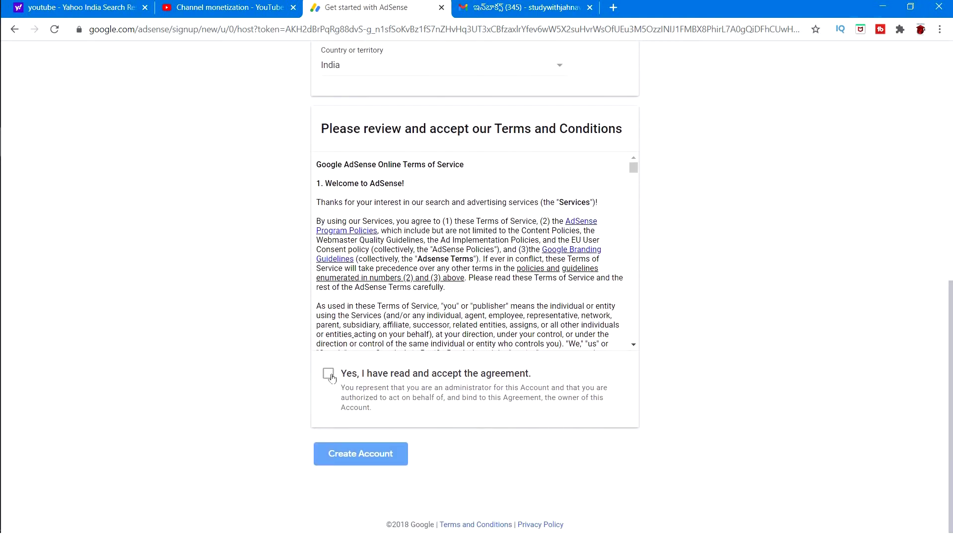
- Accept the AdSense agreement and create the account
{"action": "left_click", "coordinate": [331, 377]}
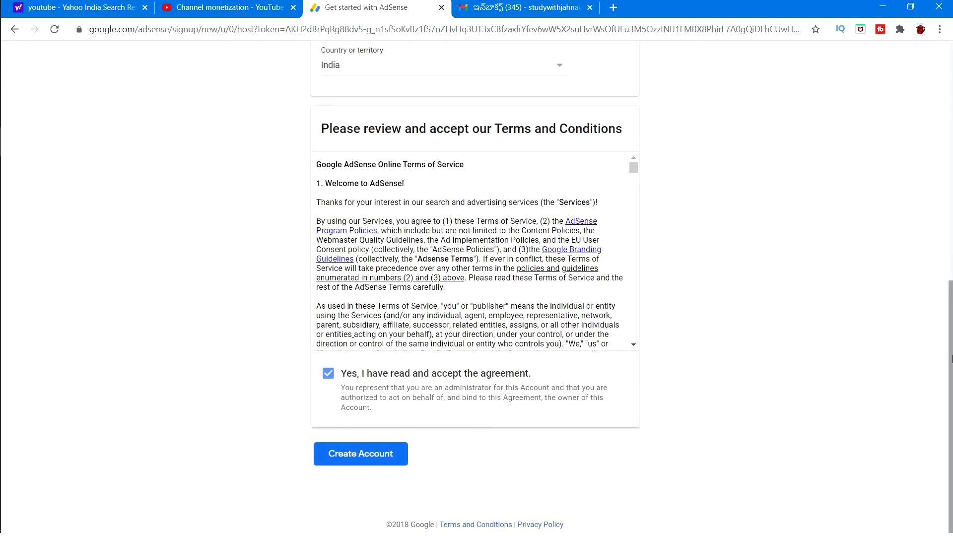
{"action": "left_click_drag", "start_coordinate": [951, 357], "coordinate": [952, 99]}
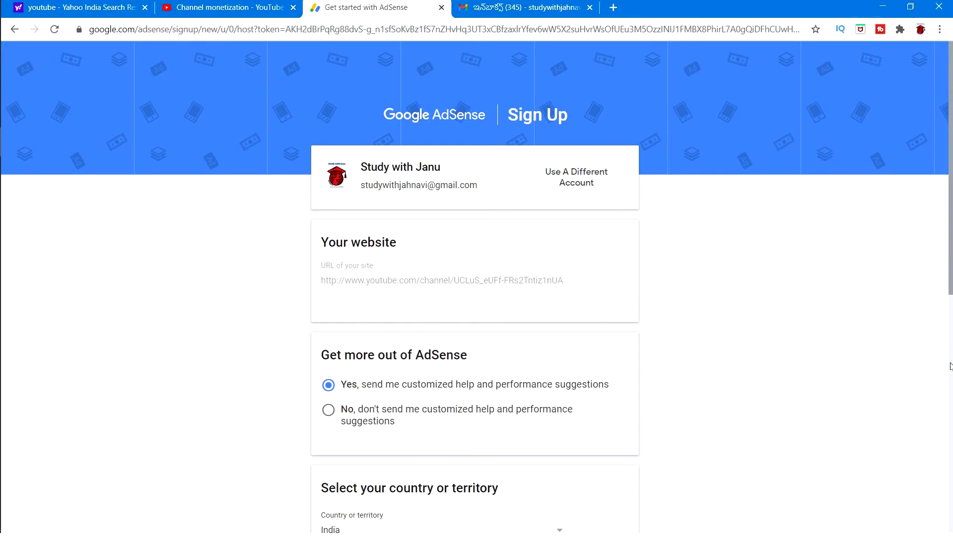
{"action": "left_click", "coordinate": [951, 366]}
{"action": "left_click_drag", "start_coordinate": [948, 264], "coordinate": [951, 130]}
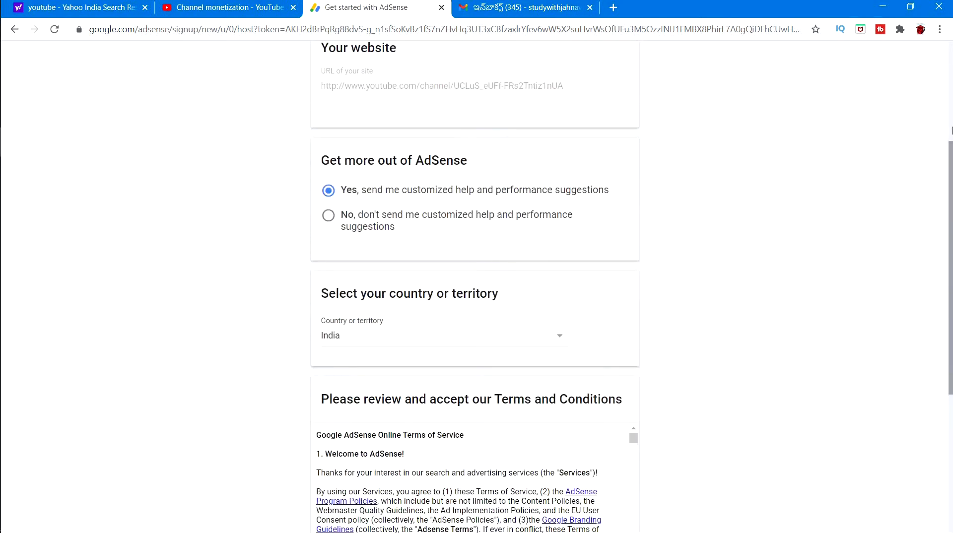
{"action": "left_click", "coordinate": [951, 130]}
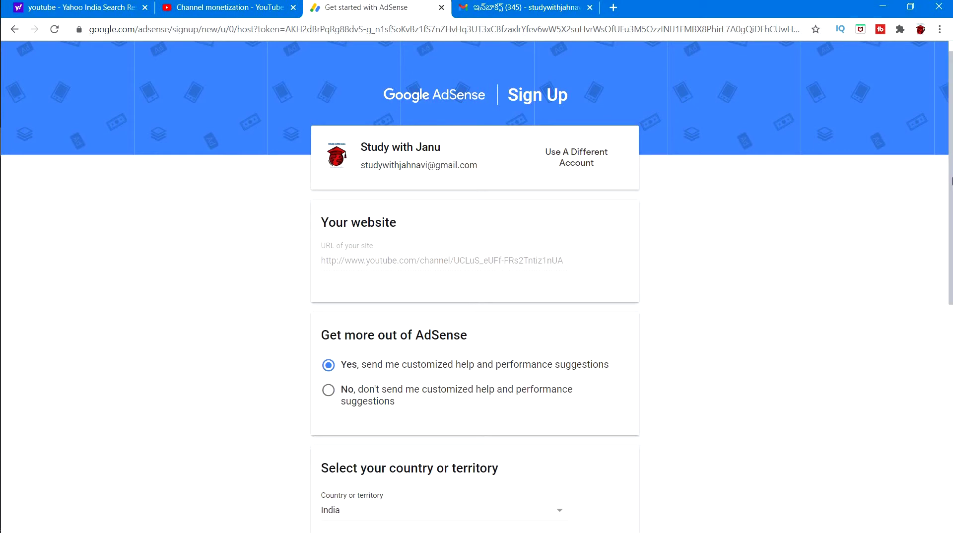
{"action": "scroll", "coordinate": [951, 331], "scroll_direction": "down", "scroll_amount": 3}
{"action": "scroll", "coordinate": [951, 332], "scroll_direction": "down", "scroll_amount": 5}
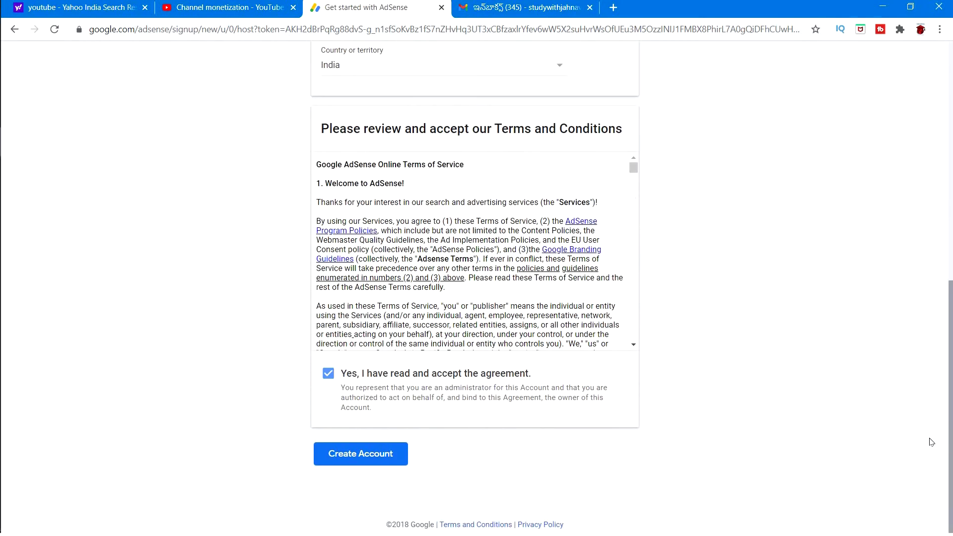
{"action": "left_click", "coordinate": [339, 460]}
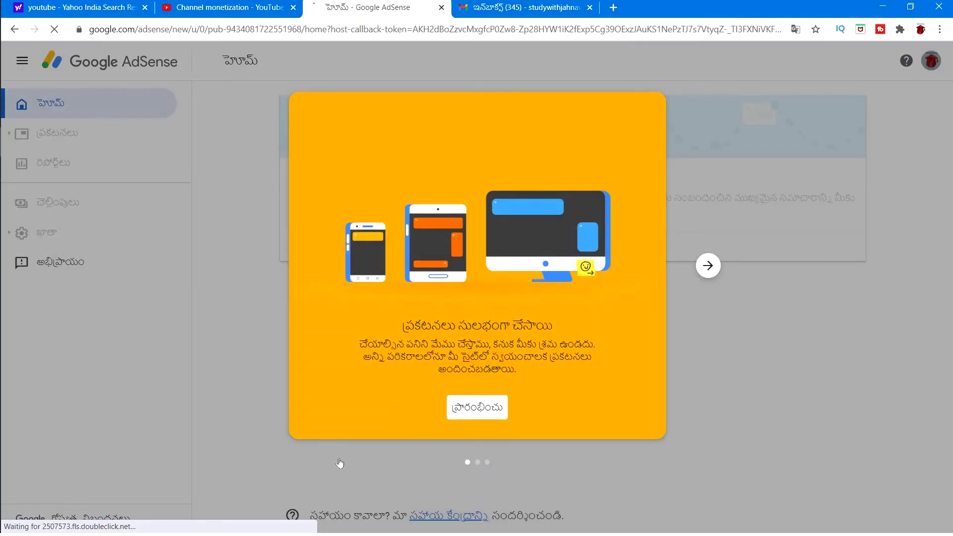
- Begin setup from the welcome card and go to the payment form's empty Address line 1 field
{"action": "left_click", "coordinate": [477, 409]}
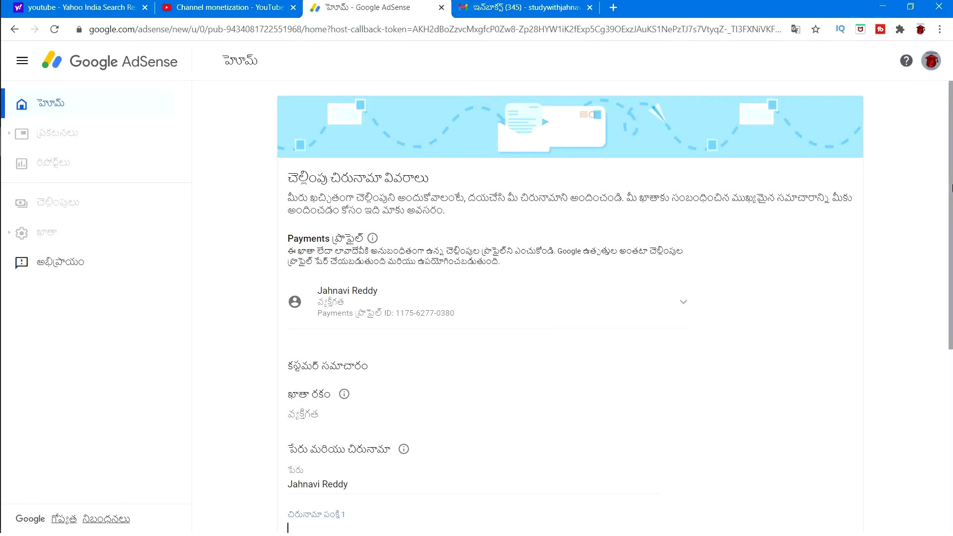
{"action": "left_click_drag", "start_coordinate": [951, 191], "coordinate": [951, 199]}
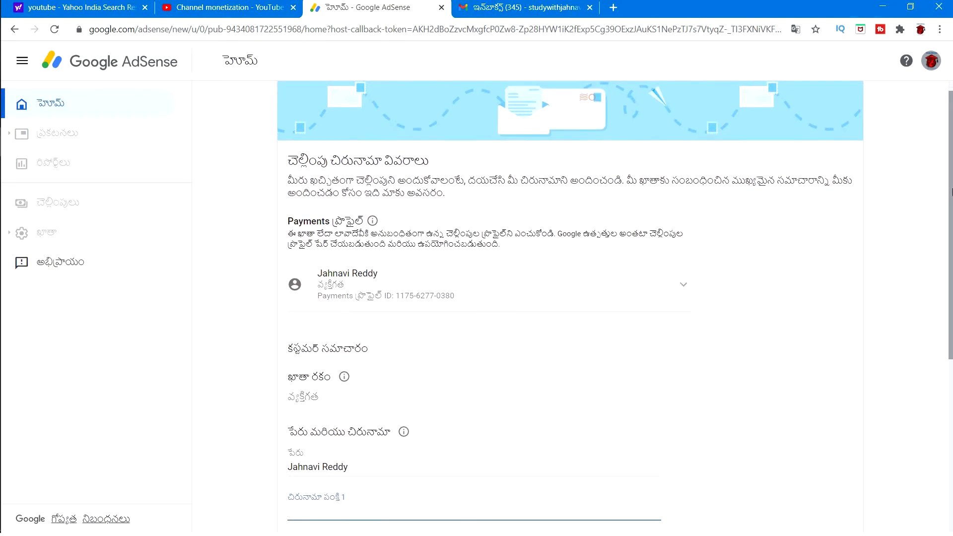
{"action": "left_click_drag", "start_coordinate": [950, 199], "coordinate": [951, 168]}
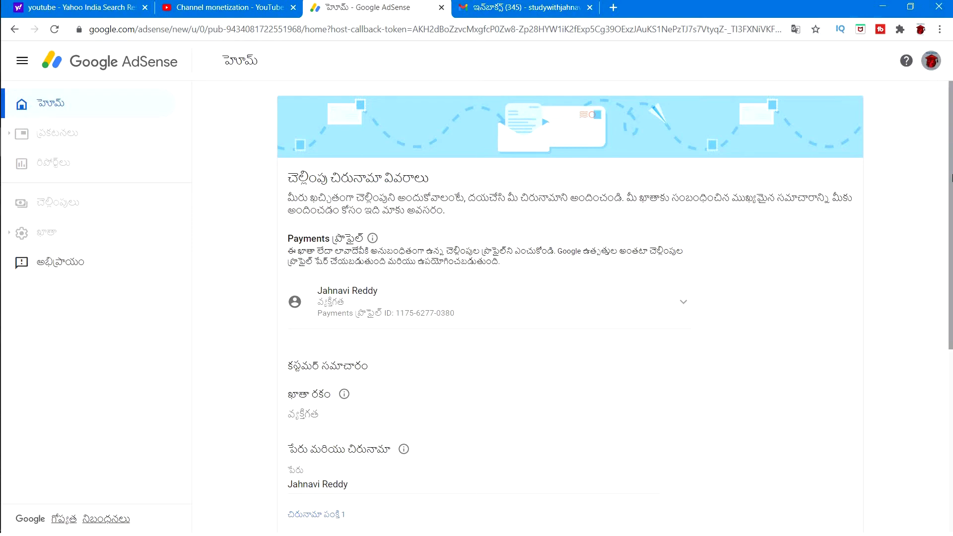
{"action": "scroll", "coordinate": [950, 177], "scroll_direction": "down", "scroll_amount": 2}
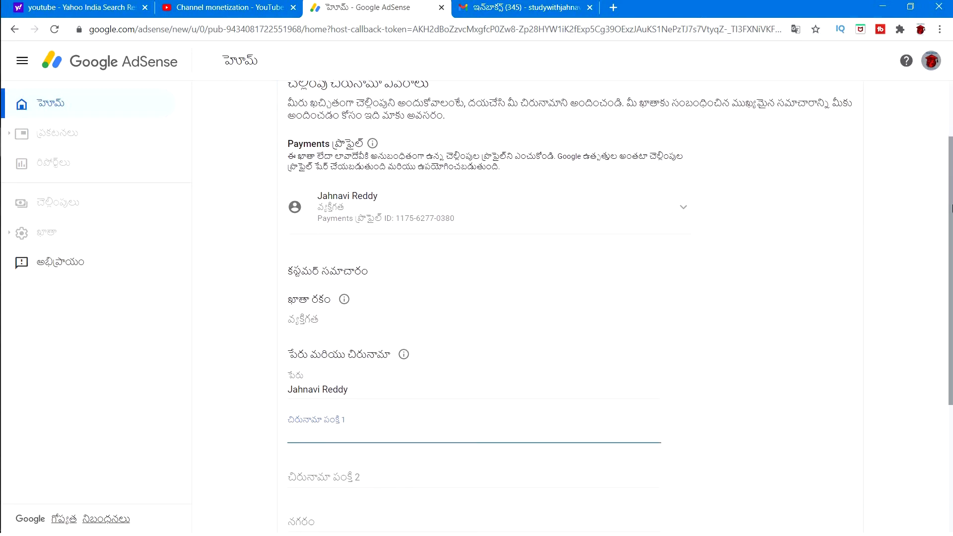
{"action": "scroll", "coordinate": [950, 226], "scroll_direction": "down", "scroll_amount": 1}
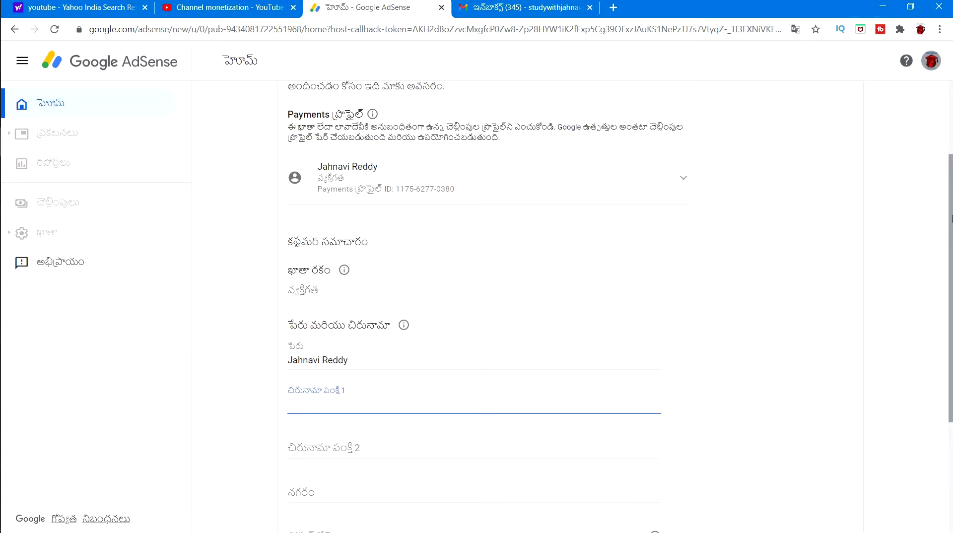
{"action": "scroll", "coordinate": [950, 206], "scroll_direction": "up", "scroll_amount": 1}
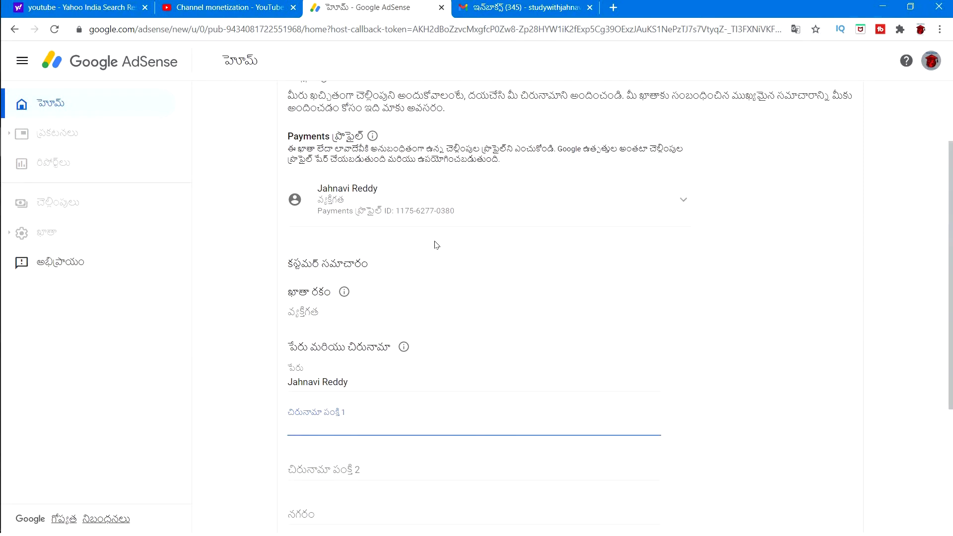
{"action": "left_click", "coordinate": [366, 266]}
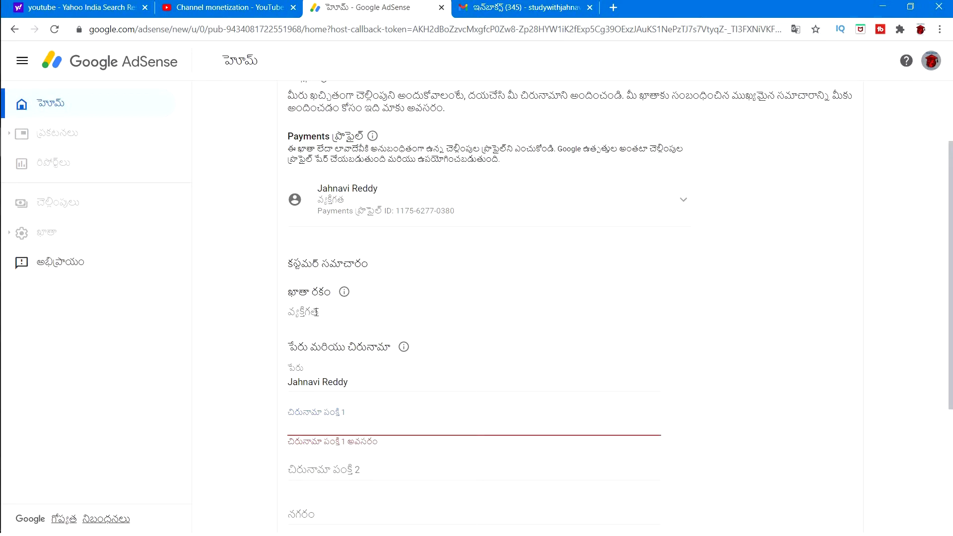
{"action": "scroll", "coordinate": [336, 347], "scroll_direction": "down", "scroll_amount": 2}
{"action": "left_click", "coordinate": [304, 346]}
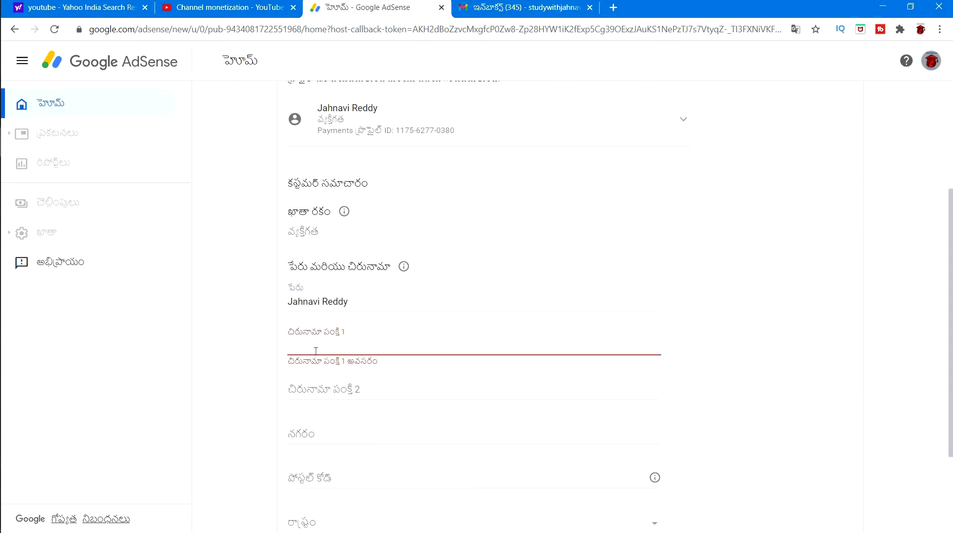
- Replace the payee Name with the full legal name and move to the address fields
{"action": "left_click", "coordinate": [355, 302]}
{"action": "key", "text": "BackSpace"}
{"action": "key", "text": "BackSpace"}
{"action": "key", "text": "BackSpace"}
{"action": "key", "text": "BackSpace"}
{"action": "key", "text": "BackSpace"}
{"action": "key", "text": "BackSpace"}
{"action": "key", "text": "BackSpace"}
{"action": "key", "text": "BackSpace"}
{"action": "key", "text": "BackSpace"}
{"action": "key", "text": "BackSpace"}
{"action": "key", "text": "BackSpace"}
{"action": "key", "text": "BackSpace"}
{"action": "key", "text": "BackSpace"}
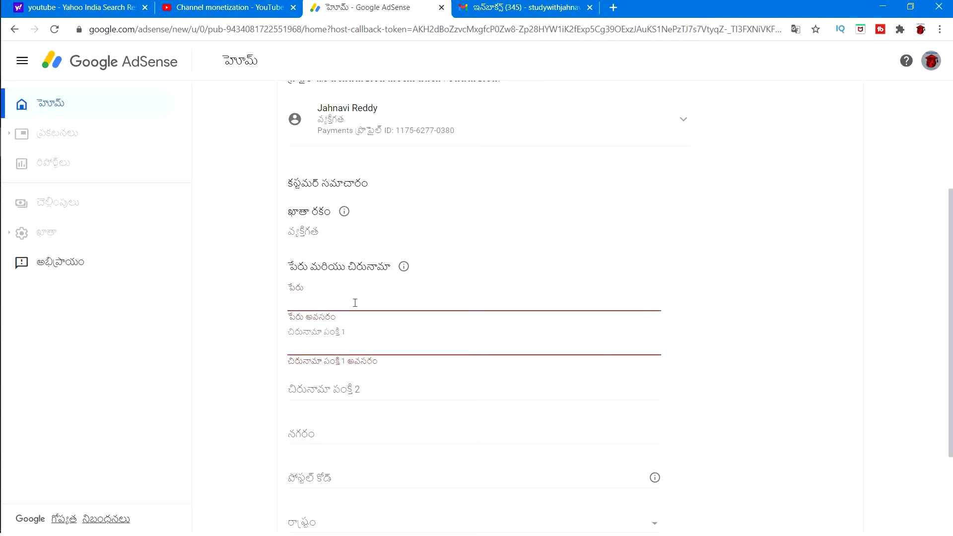
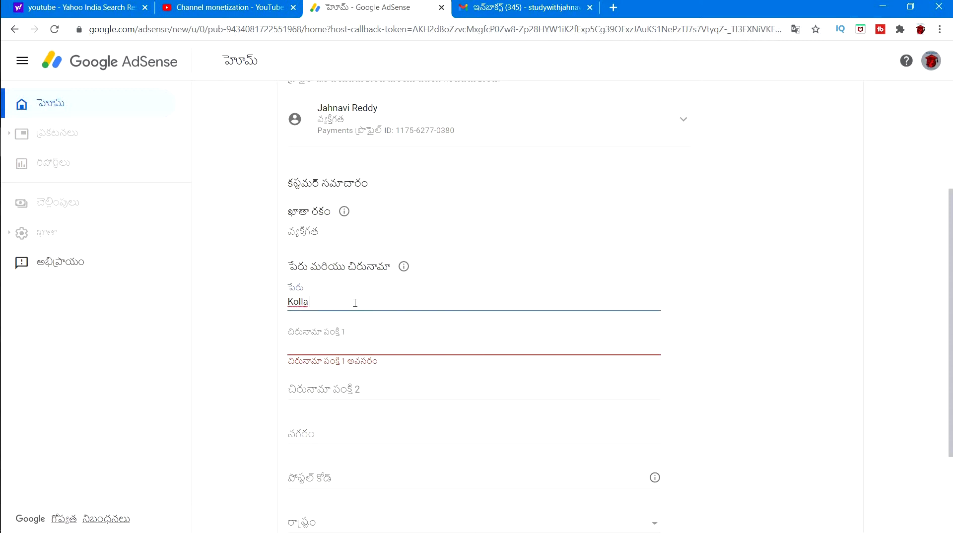
{"action": "left_click", "coordinate": [337, 348]}
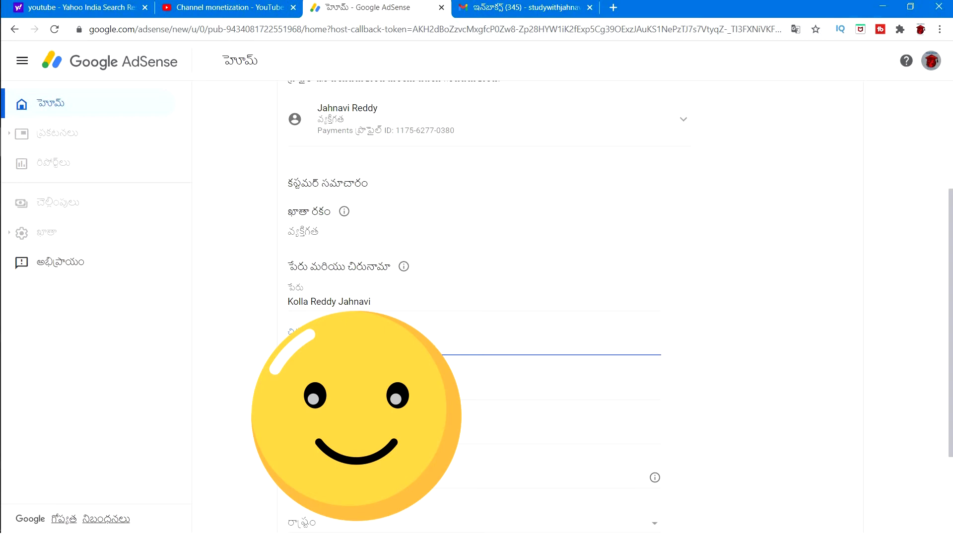
{"action": "key", "text": "Tab"}
- Autofill the payment address from a saved suggestion and review the completed form
{"action": "left_click", "coordinate": [447, 342]}
{"action": "left_click", "coordinate": [431, 388]}
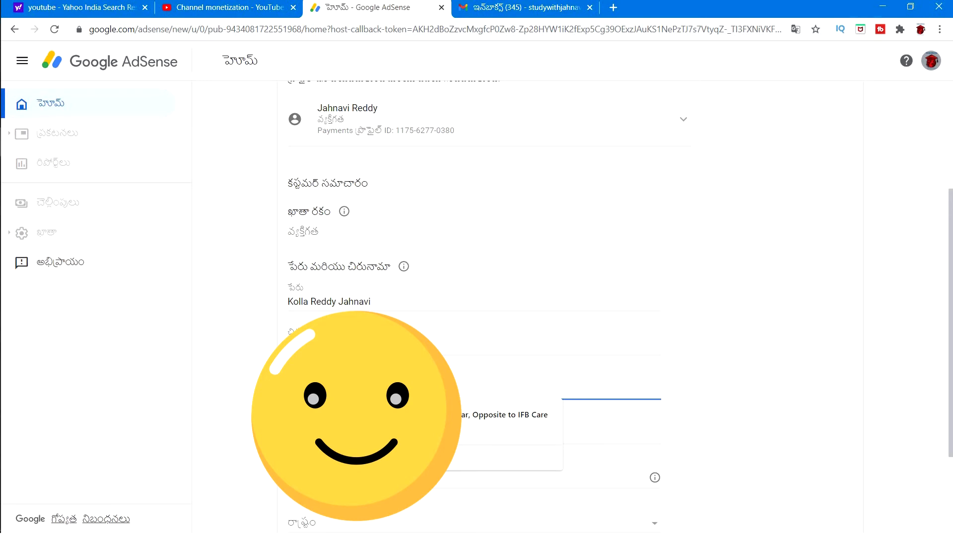
{"action": "left_click", "coordinate": [526, 420]}
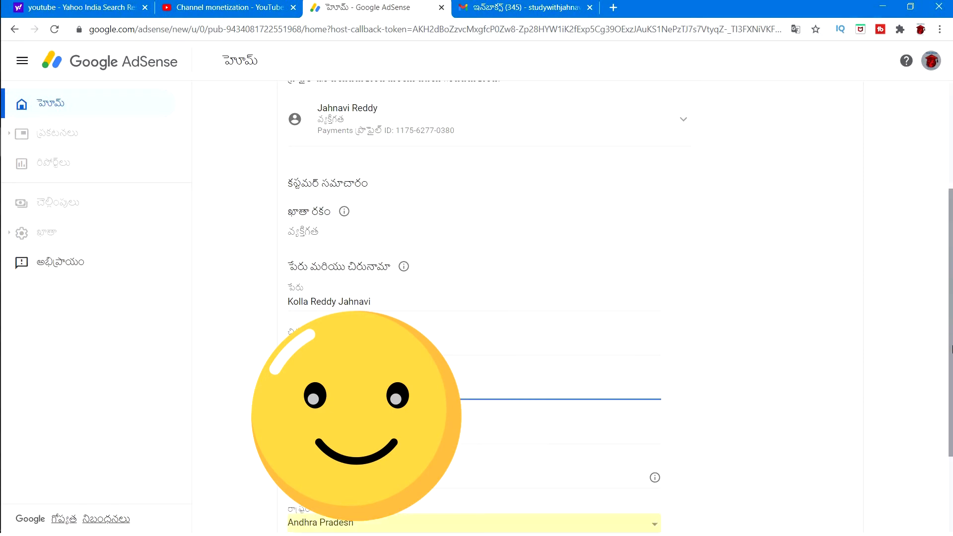
{"action": "scroll", "coordinate": [949, 261], "scroll_direction": "down", "scroll_amount": 3}
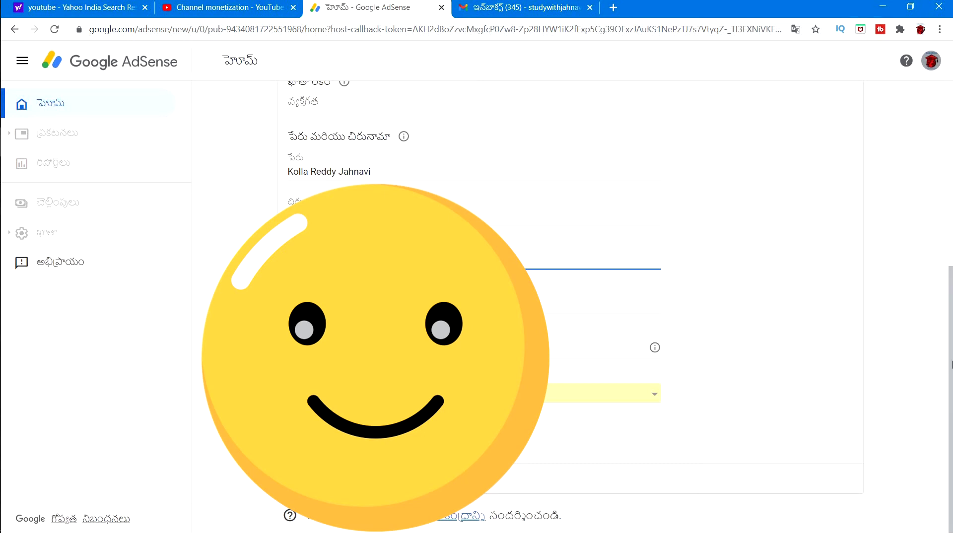
{"action": "left_click_drag", "start_coordinate": [950, 361], "coordinate": [950, 327]}
{"action": "scroll", "coordinate": [951, 341], "scroll_direction": "down", "scroll_amount": 1}
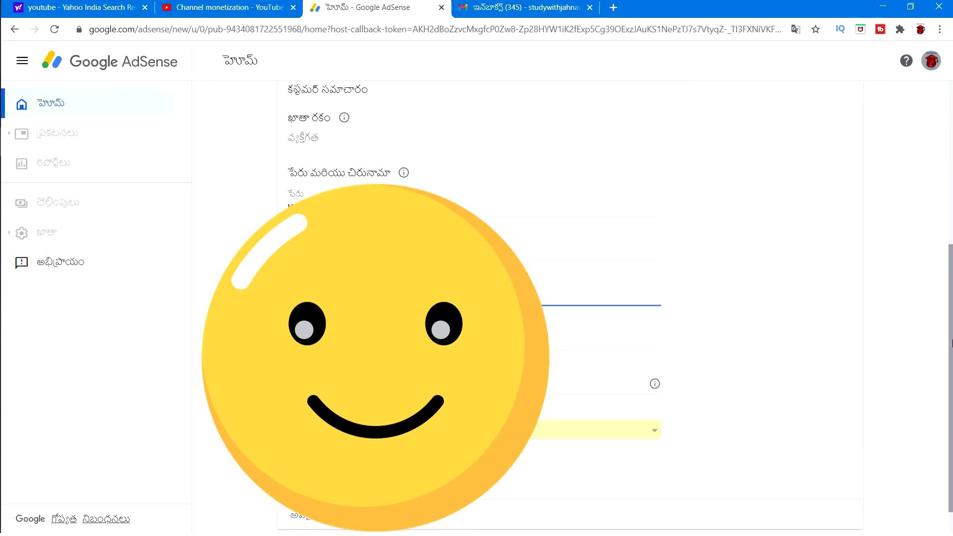
{"action": "scroll", "coordinate": [951, 342], "scroll_direction": "down", "scroll_amount": 1}
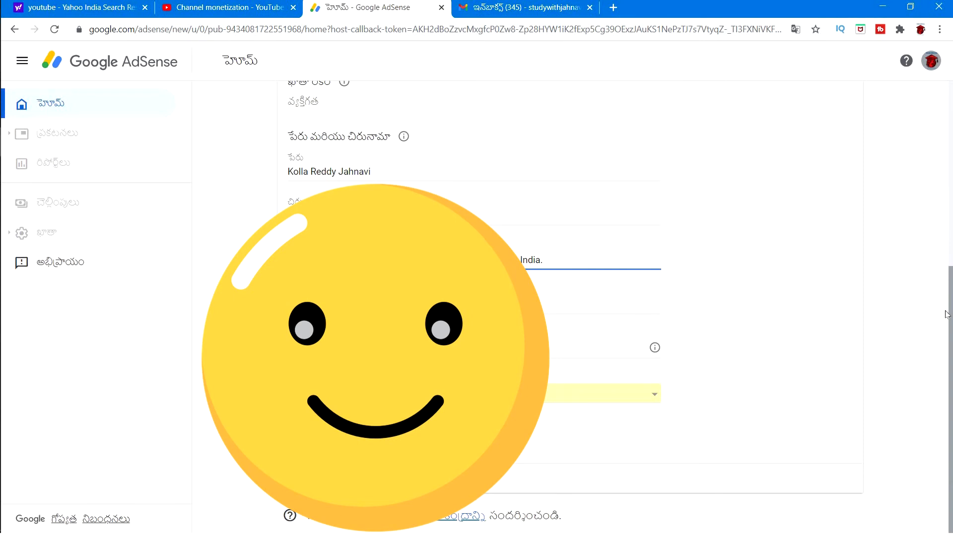
{"action": "scroll", "coordinate": [947, 267], "scroll_direction": "up", "scroll_amount": 2}
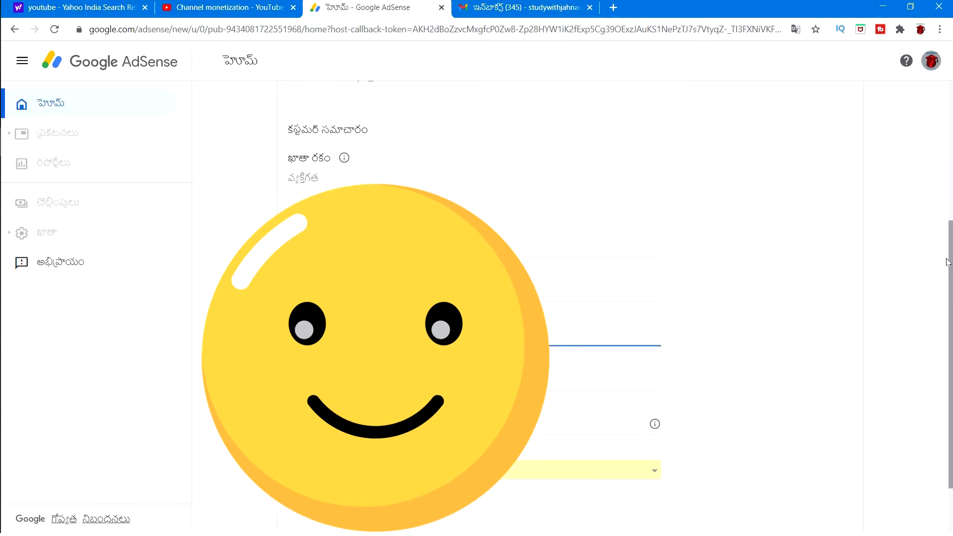
{"action": "left_click_drag", "start_coordinate": [948, 266], "coordinate": [948, 232]}
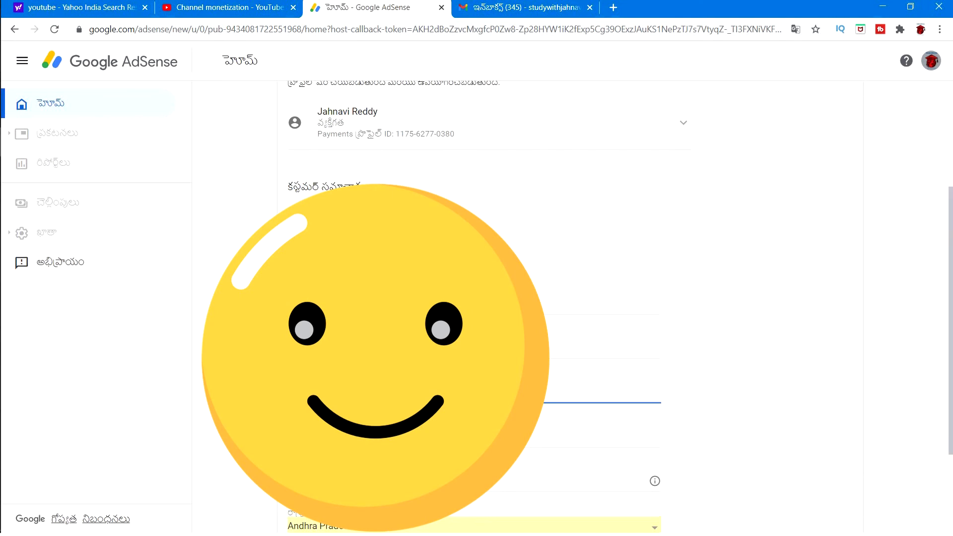
{"action": "scroll", "coordinate": [570, 298], "scroll_direction": "up", "scroll_amount": 2}
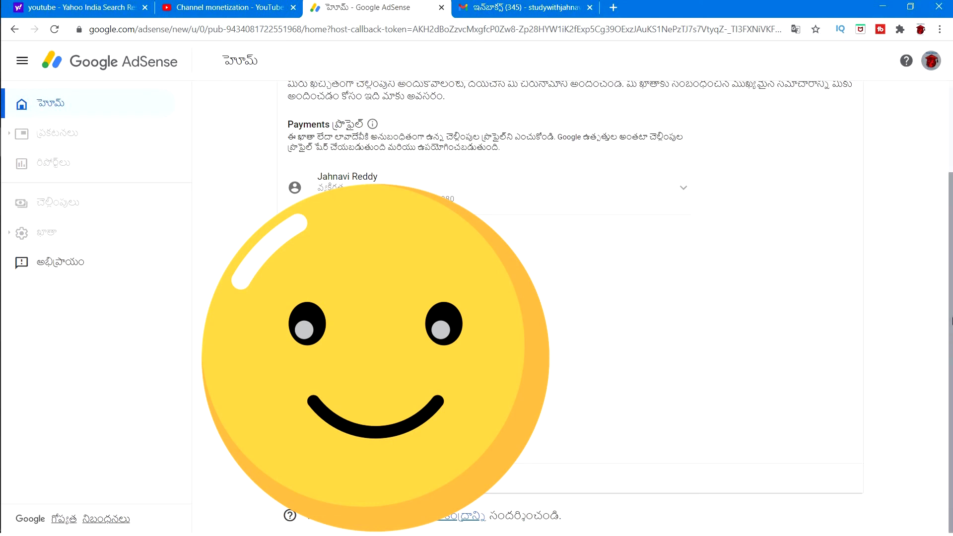
{"action": "scroll", "coordinate": [951, 263], "scroll_direction": "up", "scroll_amount": 3}
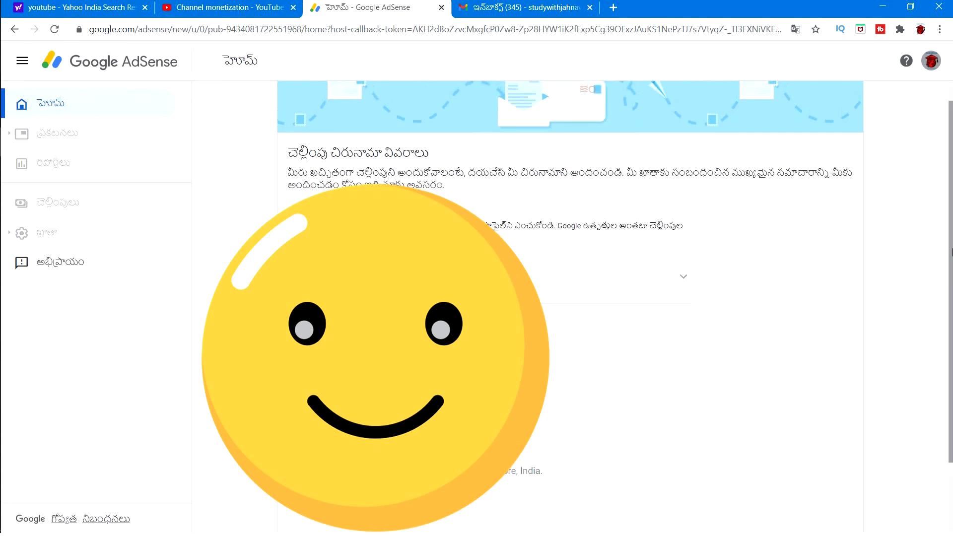
{"action": "scroll", "coordinate": [951, 428], "scroll_direction": "down", "scroll_amount": 2}
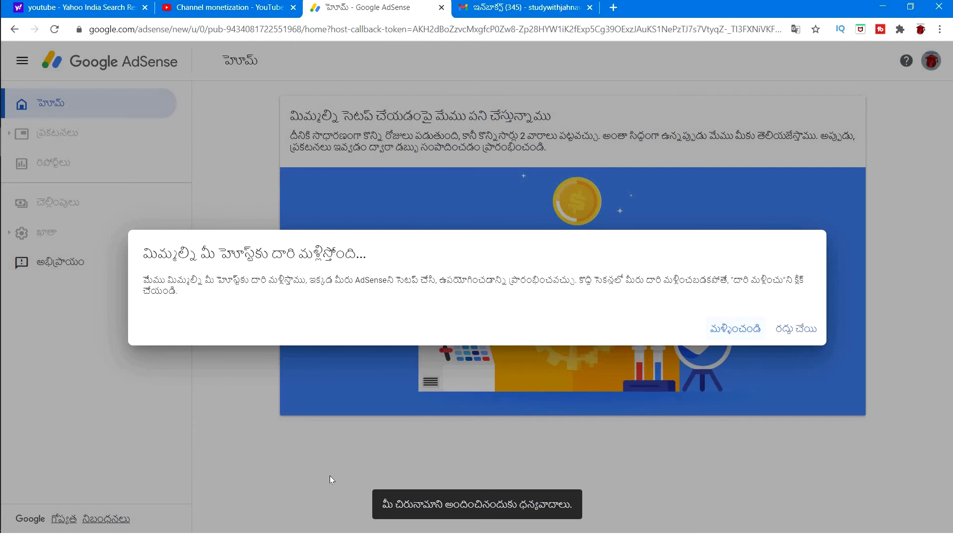
- Confirm the AdSense redirect back to YouTube Studio so Step 2 shows In progress
{"action": "left_click", "coordinate": [742, 329]}
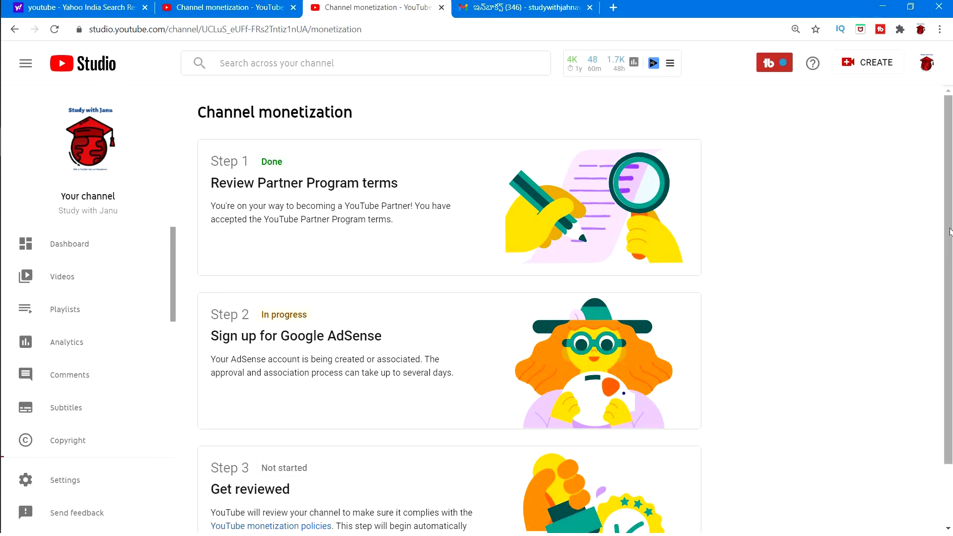
{"action": "mouse_move", "coordinate": [950, 225]}
{"action": "left_mouse_down"}
{"action": "mouse_move", "coordinate": [950, 242]}
{"action": "mouse_move", "coordinate": [950, 214]}
{"action": "left_mouse_up"}
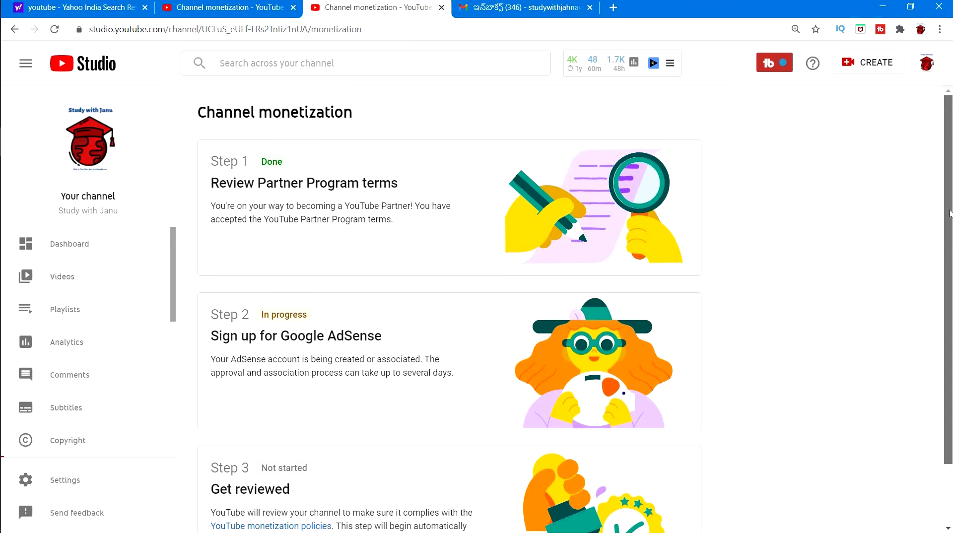